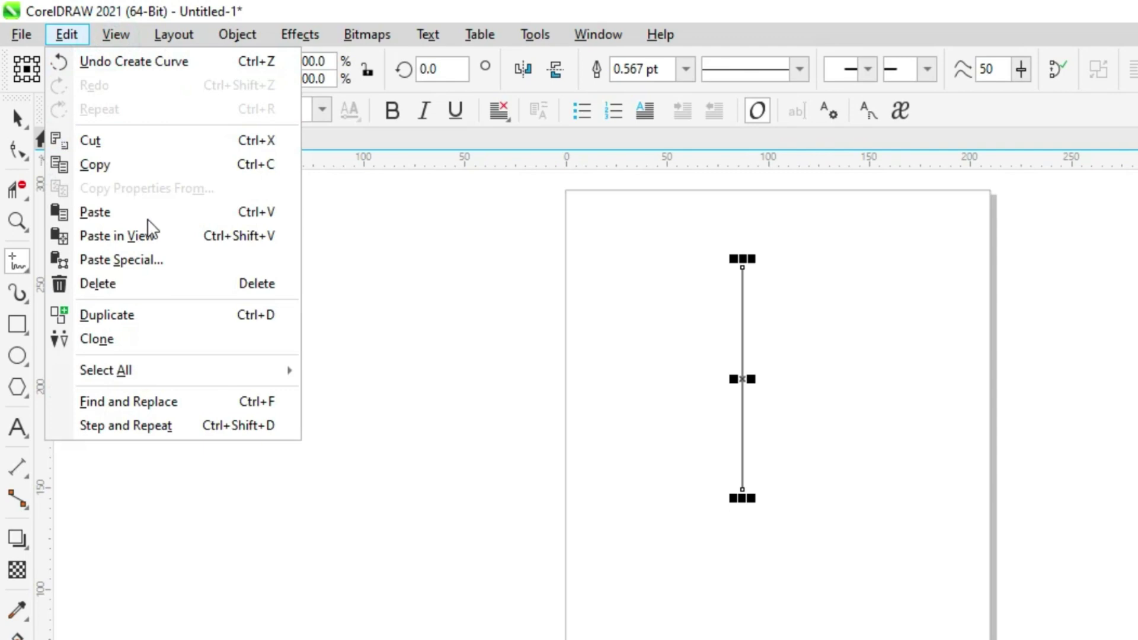
# Clone the vertical line and centre-align the clone horizontally and vertically with the original.
pyautogui.click(131, 340)
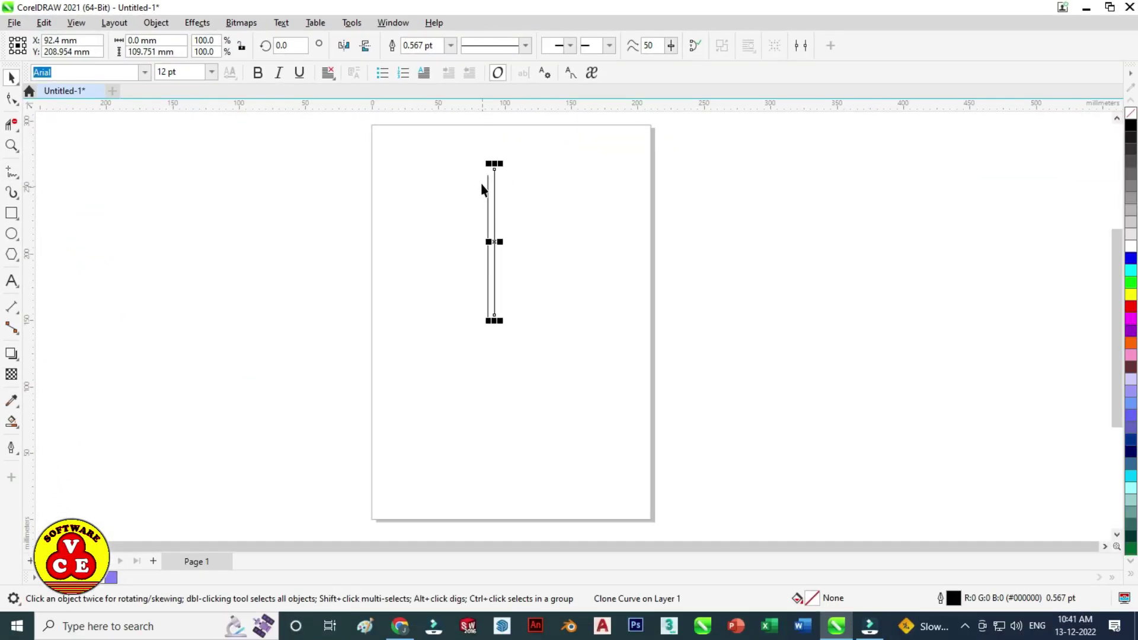
pyautogui.moveTo(457, 145); pyautogui.dragTo(551, 346)
pyautogui.press('c')
pyautogui.press('e')
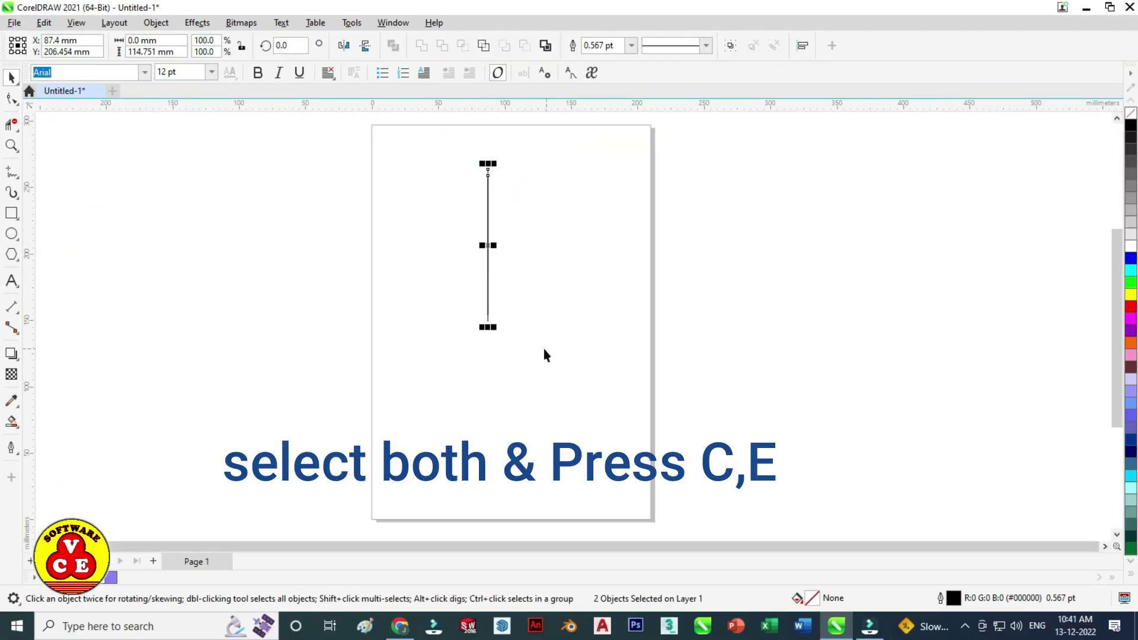
# Rotate a copy of the cloned line 15° clockwise about the line's lower end.
pyautogui.click(487, 230)
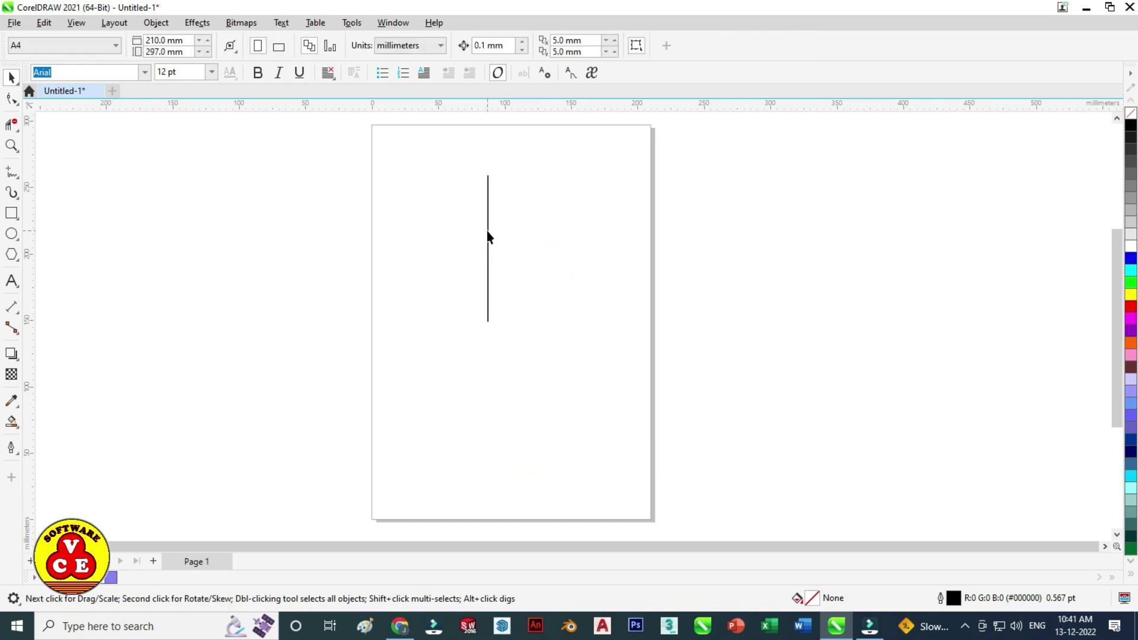
pyautogui.click(488, 226)
pyautogui.click(488, 226)
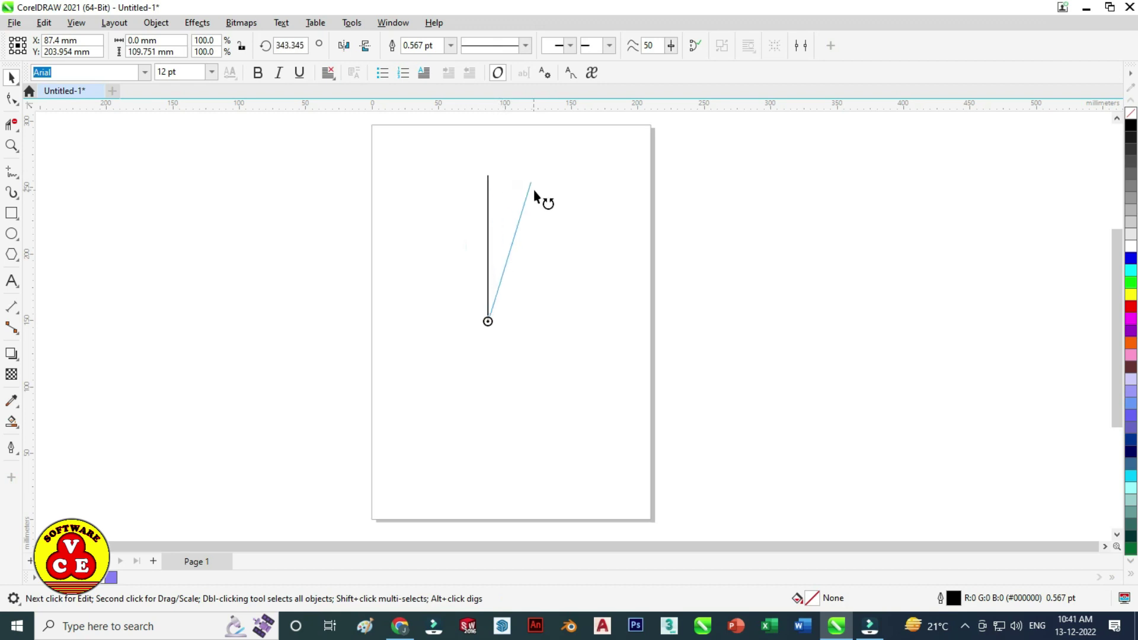
pyautogui.moveTo(535, 189); pyautogui.dragTo(541, 197)
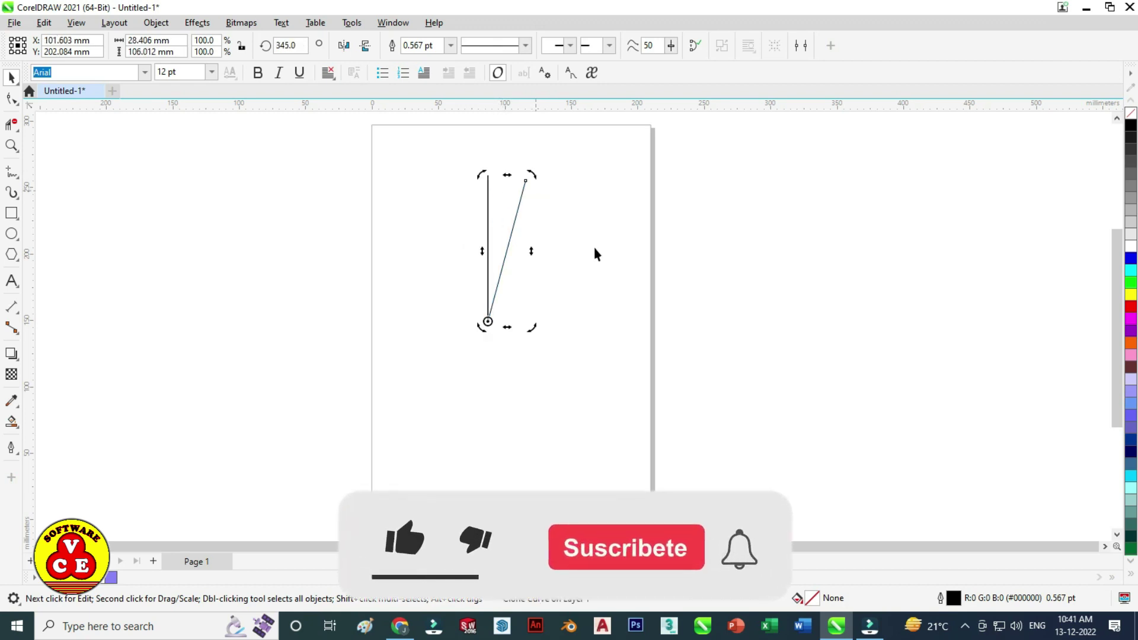
# Repeat the 15° rotated copy until the lines fan out around the full circle.
pyautogui.hotkey('ctrl', 'r')
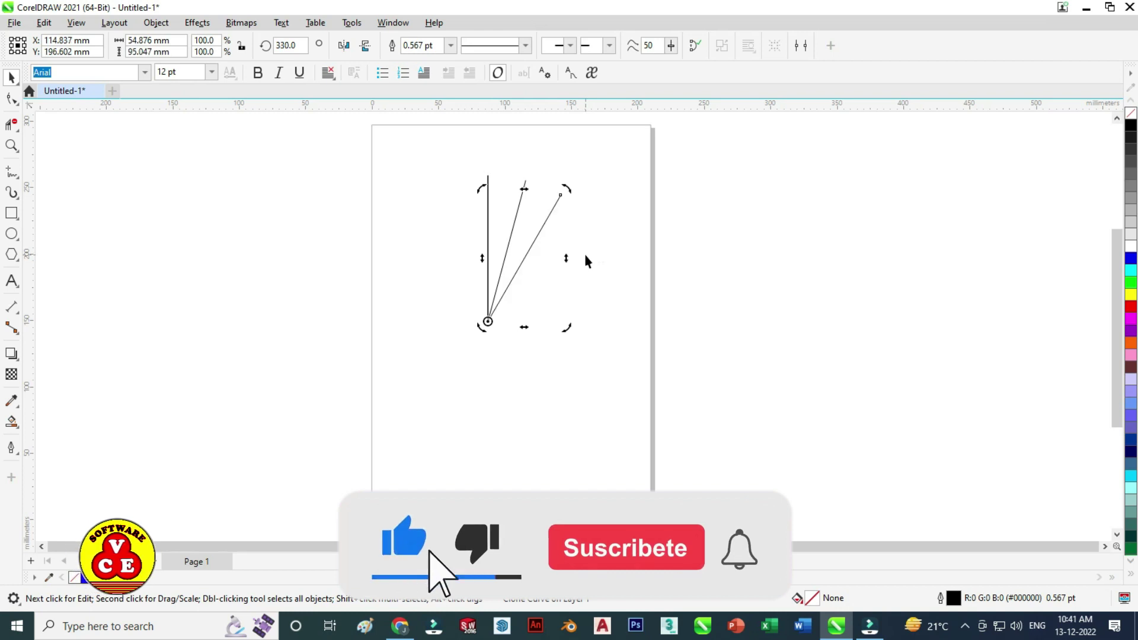
pyautogui.hotkey('ctrl', 'r')
pyautogui.hotkey('ctrl', 'r')
pyautogui.hotkey('ctrl', 'r')
pyautogui.hotkey('ctrl', 'r')
pyautogui.hotkey('ctrl', 'r')
pyautogui.hotkey('ctrl', 'r')
pyautogui.hotkey('ctrl', 'r')
pyautogui.hotkey('ctrl', 'r')
pyautogui.hotkey('ctrl', 'r')
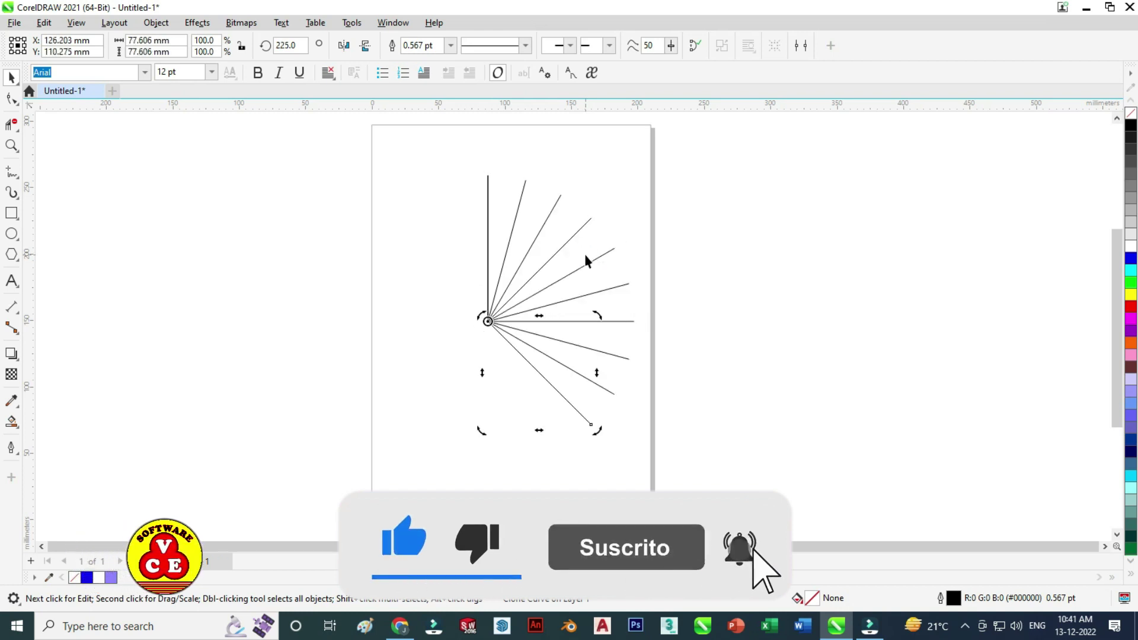
pyautogui.hotkey('ctrl', 'r')
pyautogui.hotkey('ctrl', 'r')
pyautogui.hotkey('ctrl', 'r')
pyautogui.hotkey('ctrl', 'r')
pyautogui.hotkey('ctrl', 'r')
pyautogui.hotkey('ctrl', 'r')
pyautogui.hotkey('ctrl', 'r')
pyautogui.hotkey('ctrl', 'r')
pyautogui.hotkey('ctrl', 'r')
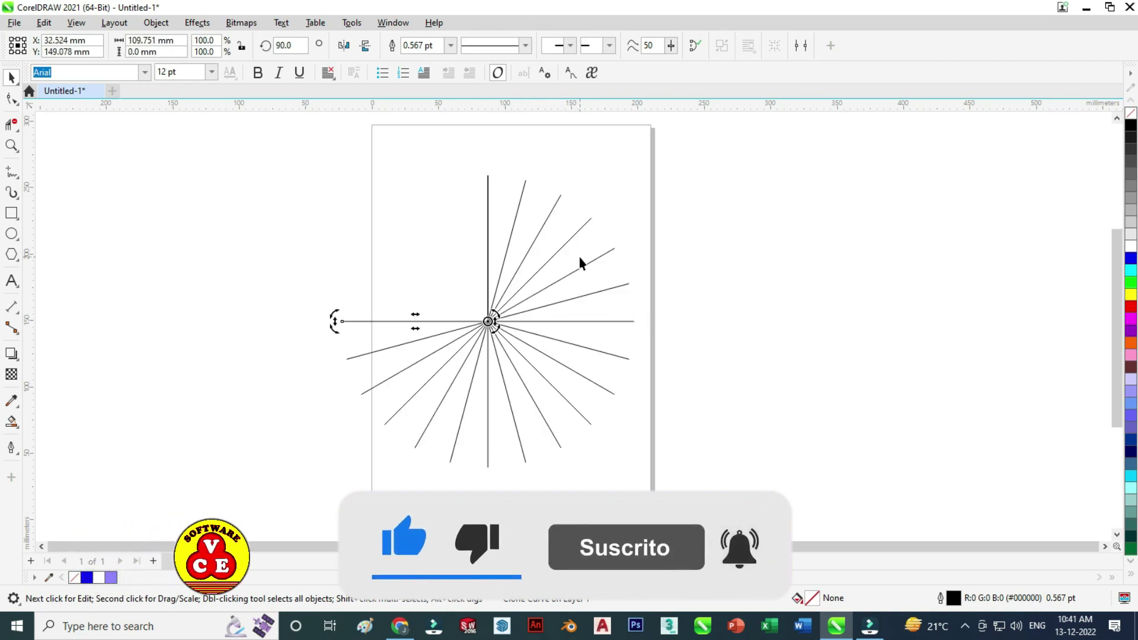
pyautogui.hotkey('ctrl', 'r')
pyautogui.hotkey('ctrl', 'r')
pyautogui.hotkey('ctrl', 'r')
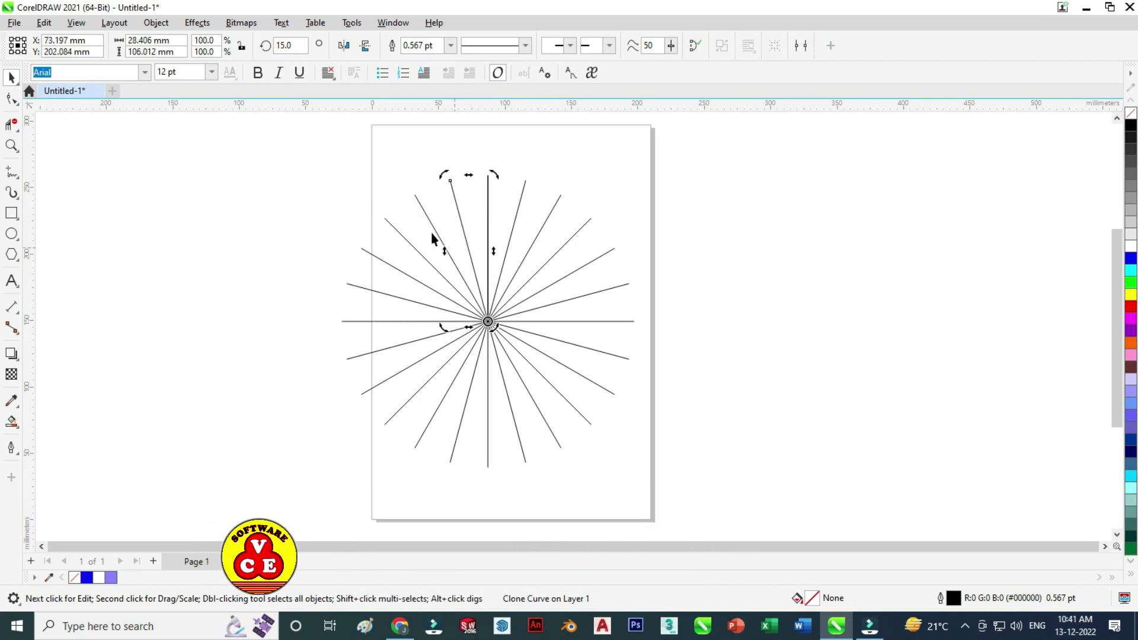
# Convert the original vertical line at the top of the fan to a curve with the Shape tool.
pyautogui.scroll(1, 480, 220)
pyautogui.scroll(1, 480, 221)
pyautogui.press('Escape')
pyautogui.click(501, 196)
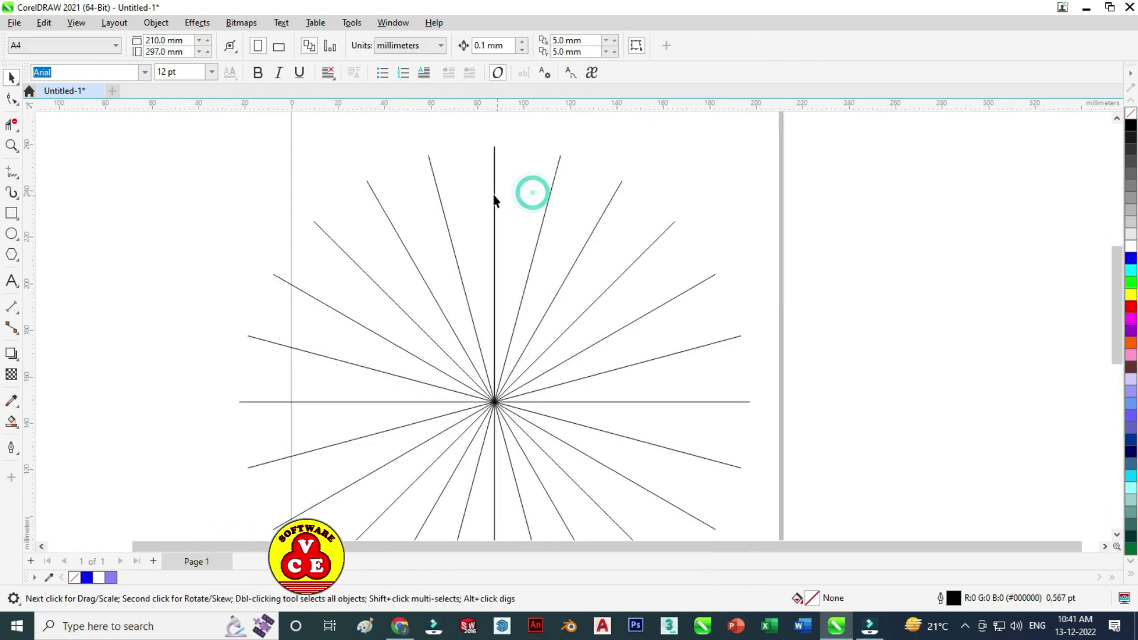
pyautogui.click(11, 98)
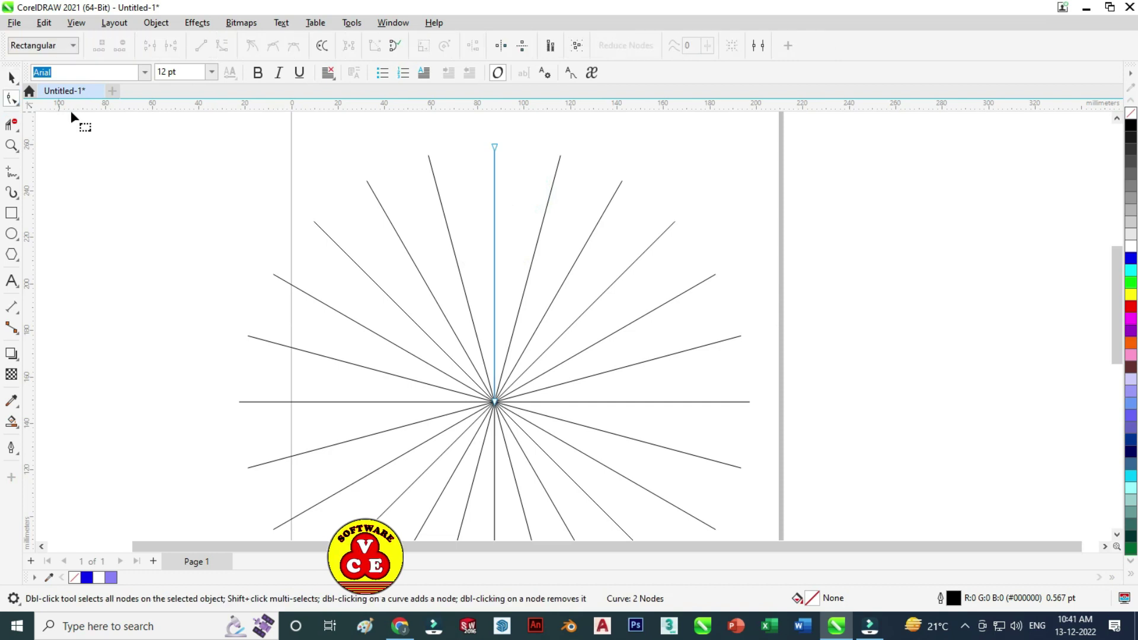
pyautogui.click(494, 221)
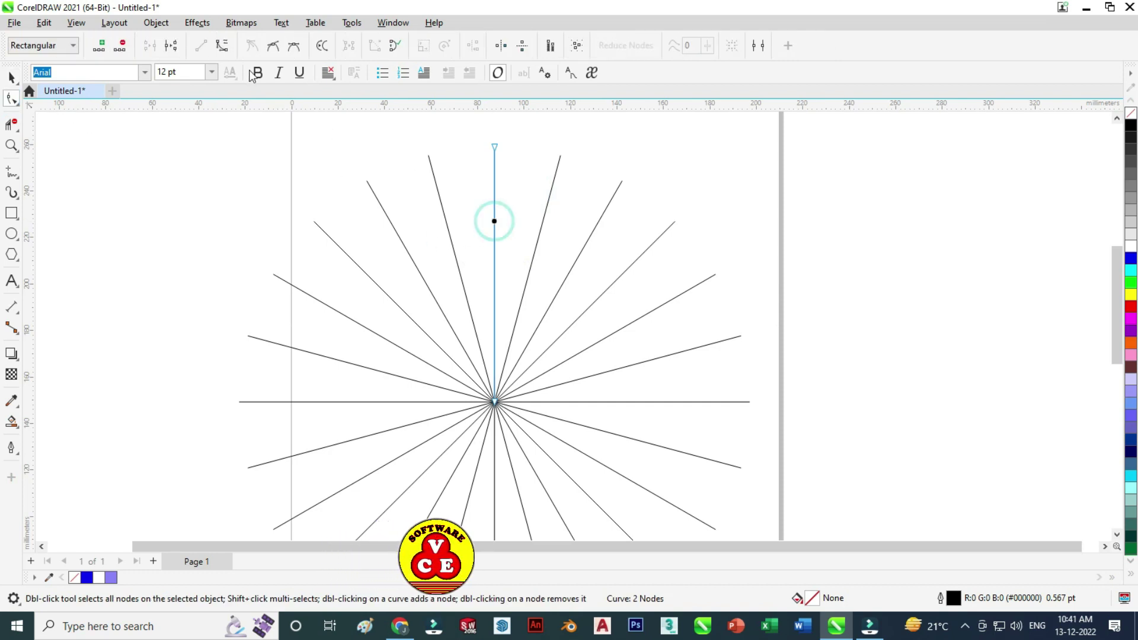
pyautogui.click(221, 46)
# Bend the original line into an S-curve, its upper part bowed right and its lower part bowed left.
pyautogui.scroll(-1, 475, 252)
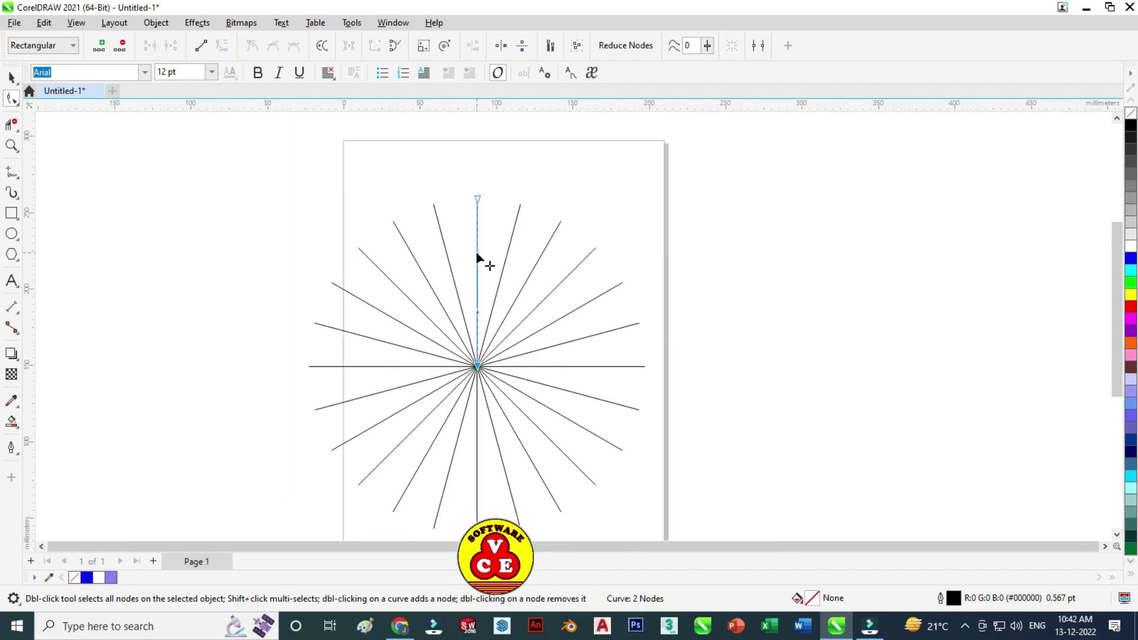
pyautogui.moveTo(476, 253); pyautogui.dragTo(534, 272)
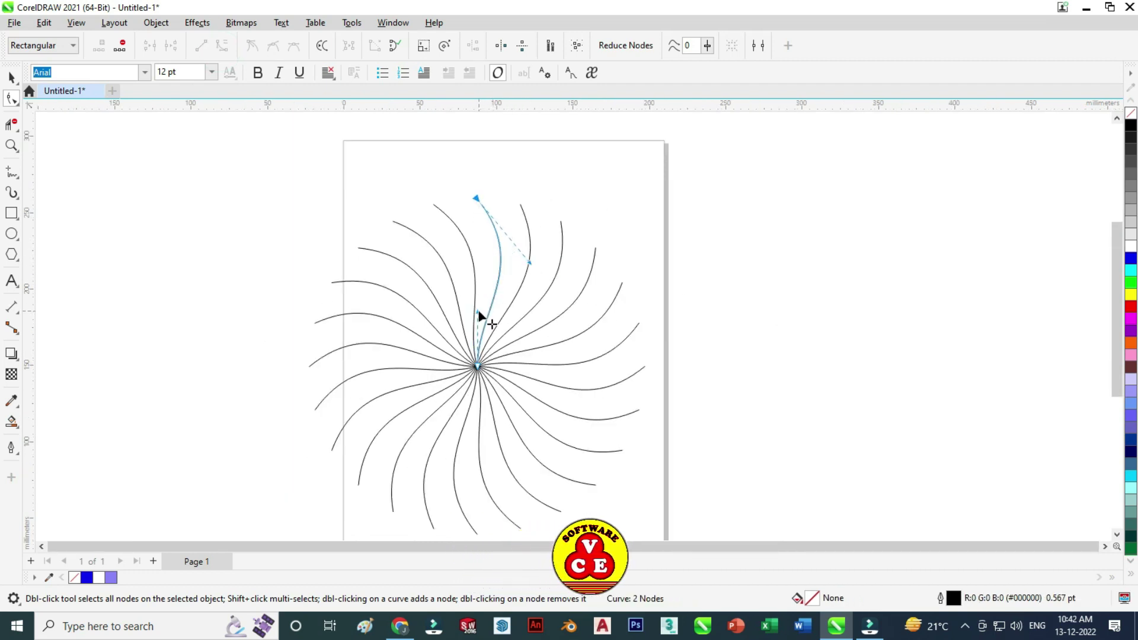
pyautogui.moveTo(477, 312); pyautogui.dragTo(451, 306)
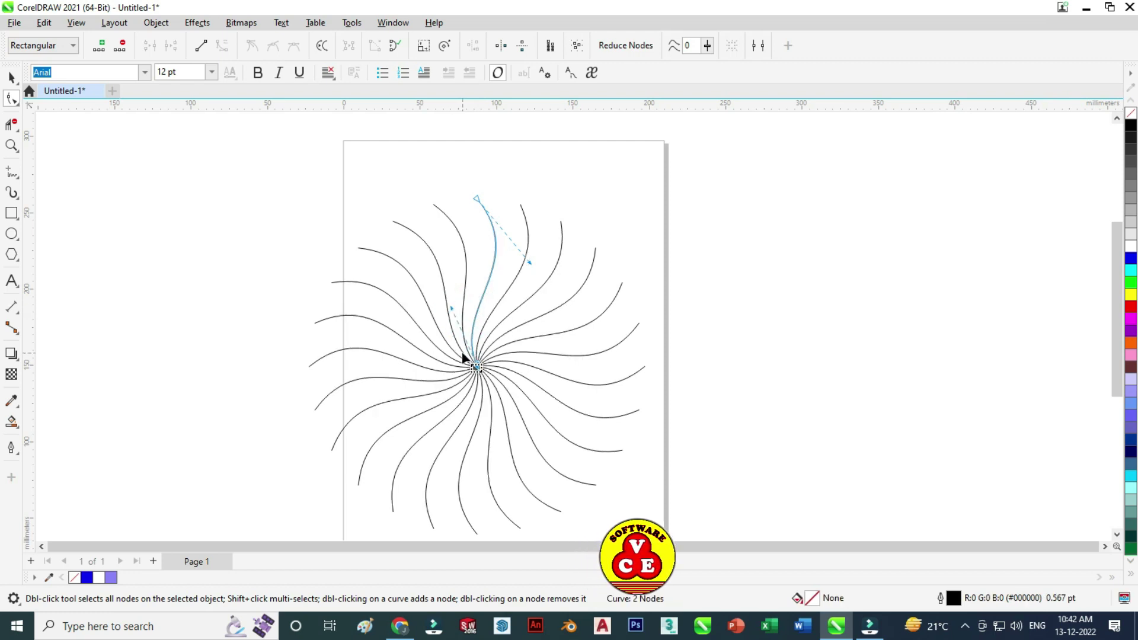
# Draw a circle about 47 mm in diameter above and to the right of the swirl.
pyautogui.scroll(-1, 355, 278)
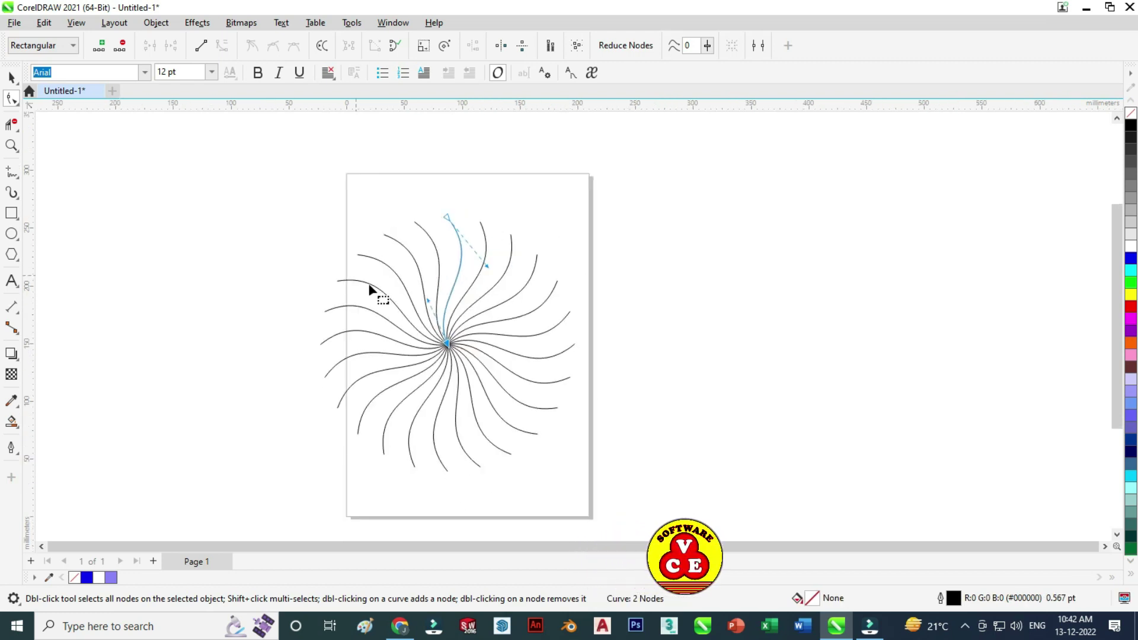
pyautogui.click(12, 233)
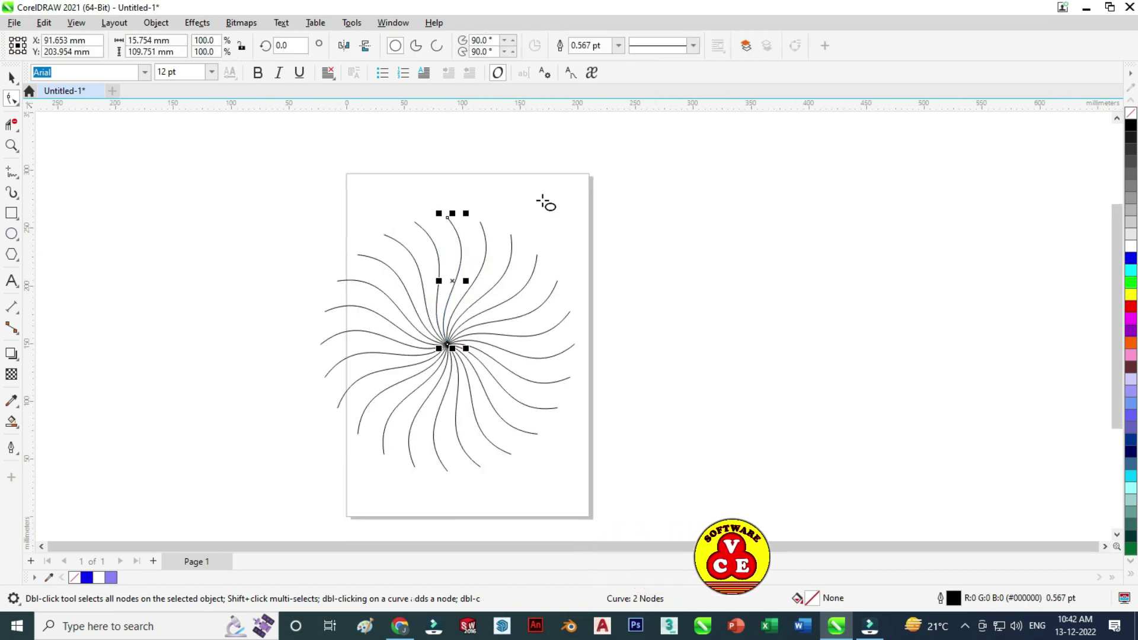
pyautogui.moveTo(515, 152); pyautogui.dragTo(571, 209)
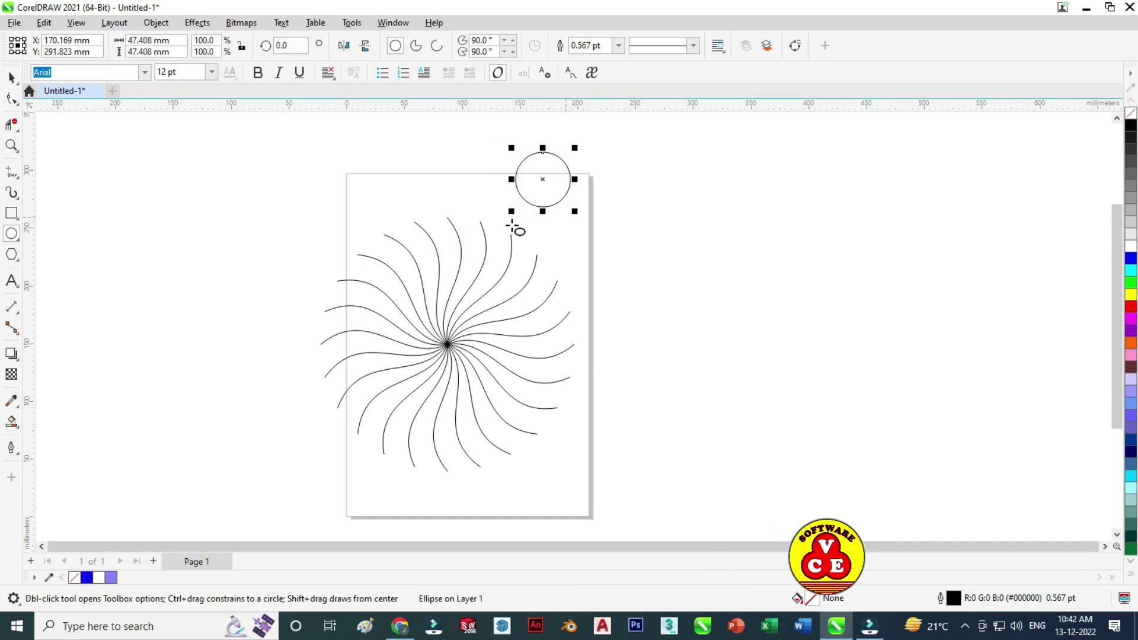
# Select all the swirl curves and group them.
pyautogui.click(11, 77)
pyautogui.moveTo(261, 193); pyautogui.dragTo(652, 480)
pyautogui.rightClick(507, 274)
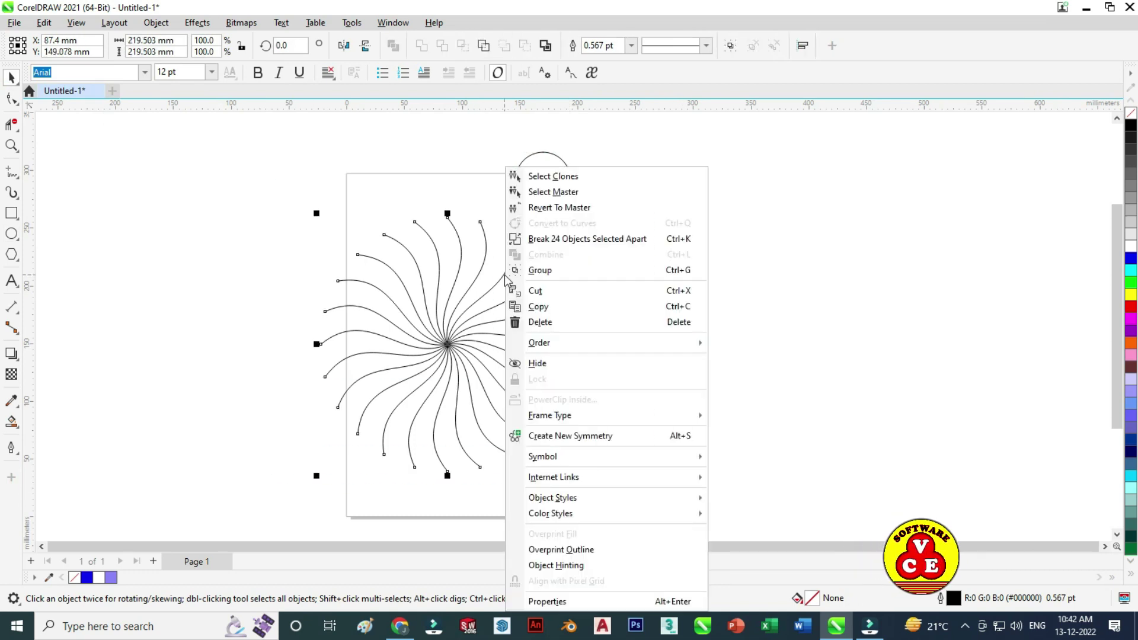
pyautogui.click(549, 264)
# Centre-align the circle horizontally and vertically with the grouped swirl curves.
pyautogui.moveTo(541, 204); pyautogui.dragTo(492, 193)
pyautogui.moveTo(264, 123); pyautogui.dragTo(691, 506)
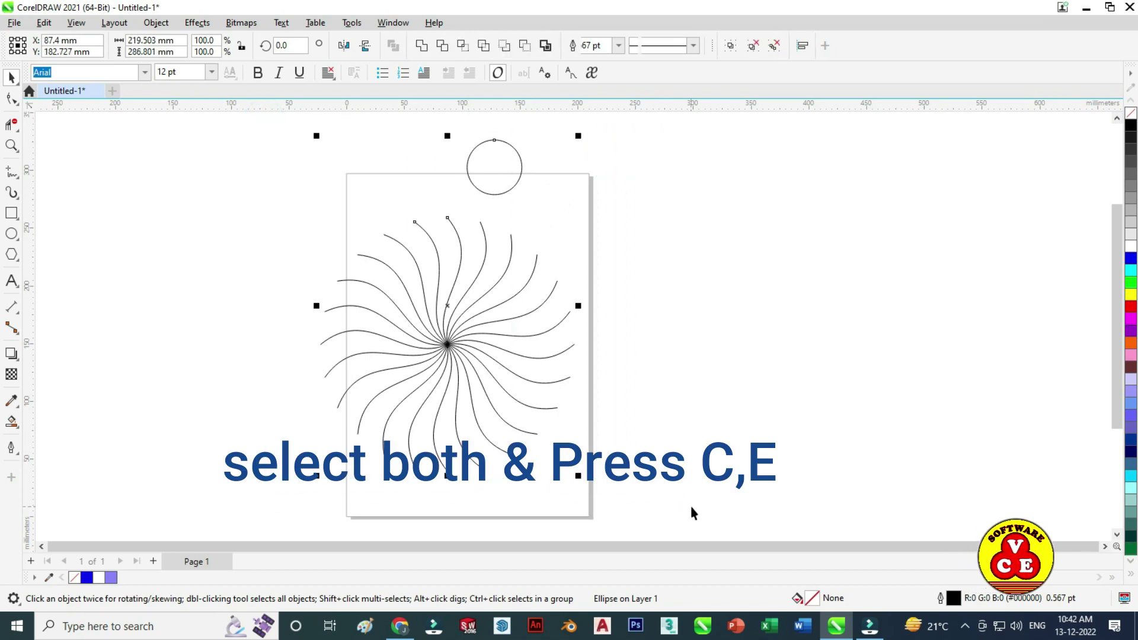
pyautogui.press('c')
pyautogui.press('e')
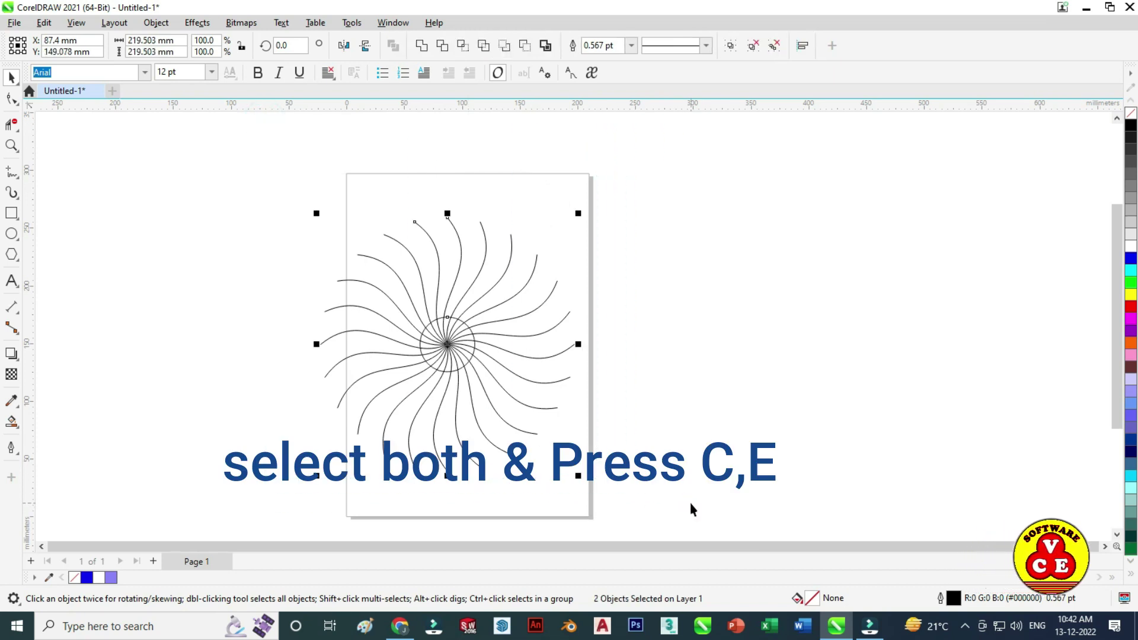
# Scale the circle from its centre to about 217.5 mm so it meets the outer ends of the curves.
pyautogui.click(655, 382)
pyautogui.click(468, 362)
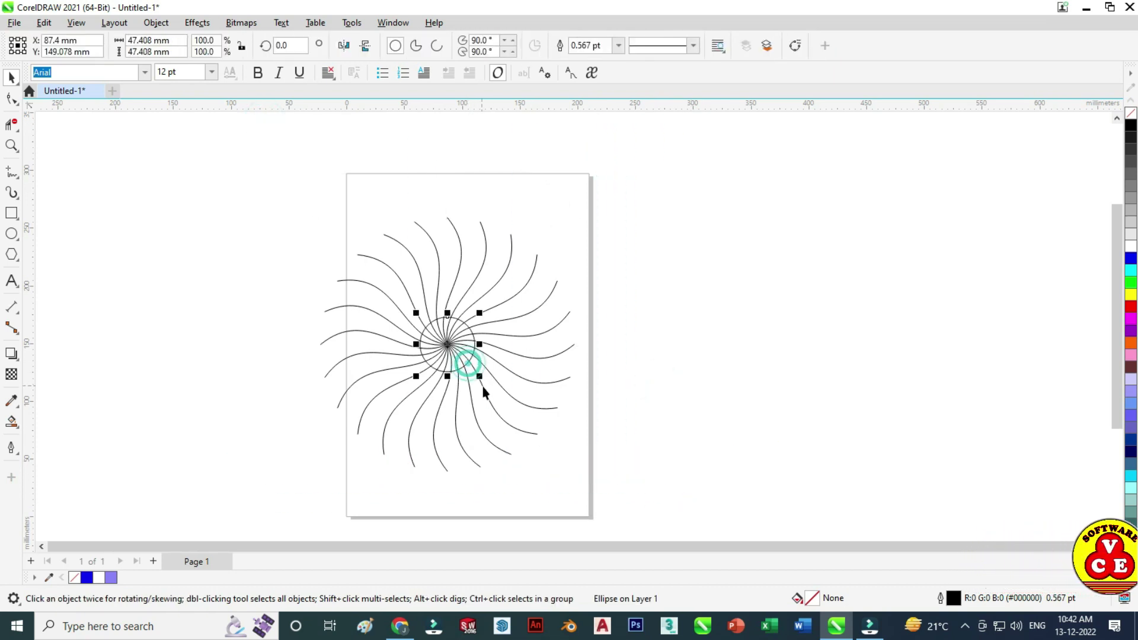
pyautogui.moveTo(519, 426); pyautogui.dragTo(551, 460)
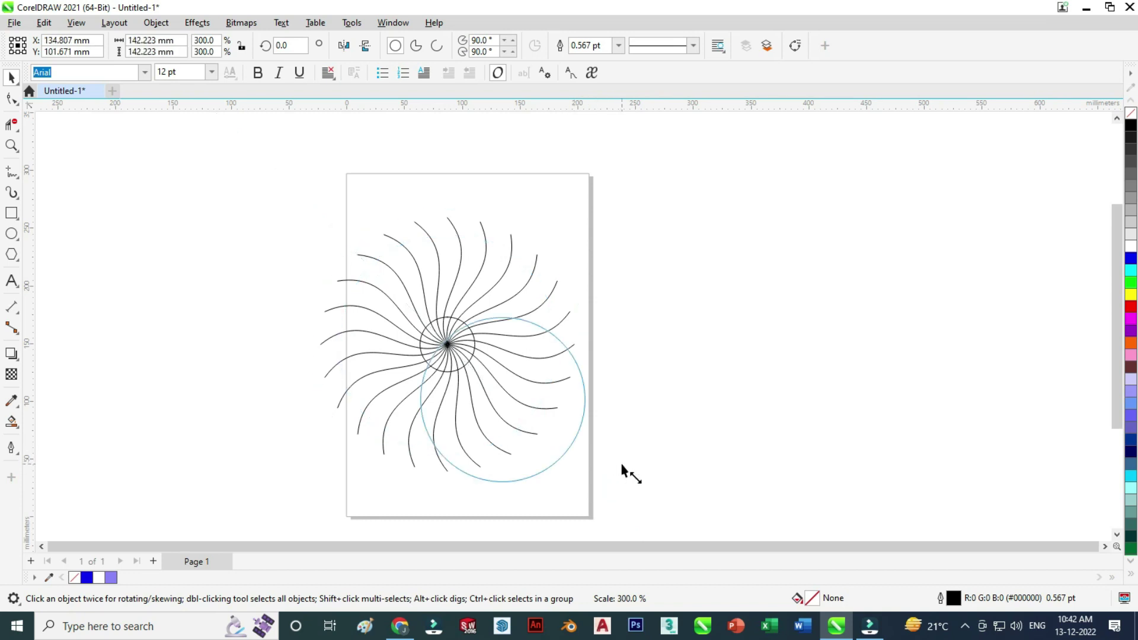
pyautogui.moveTo(622, 467); pyautogui.dragTo(647, 474)
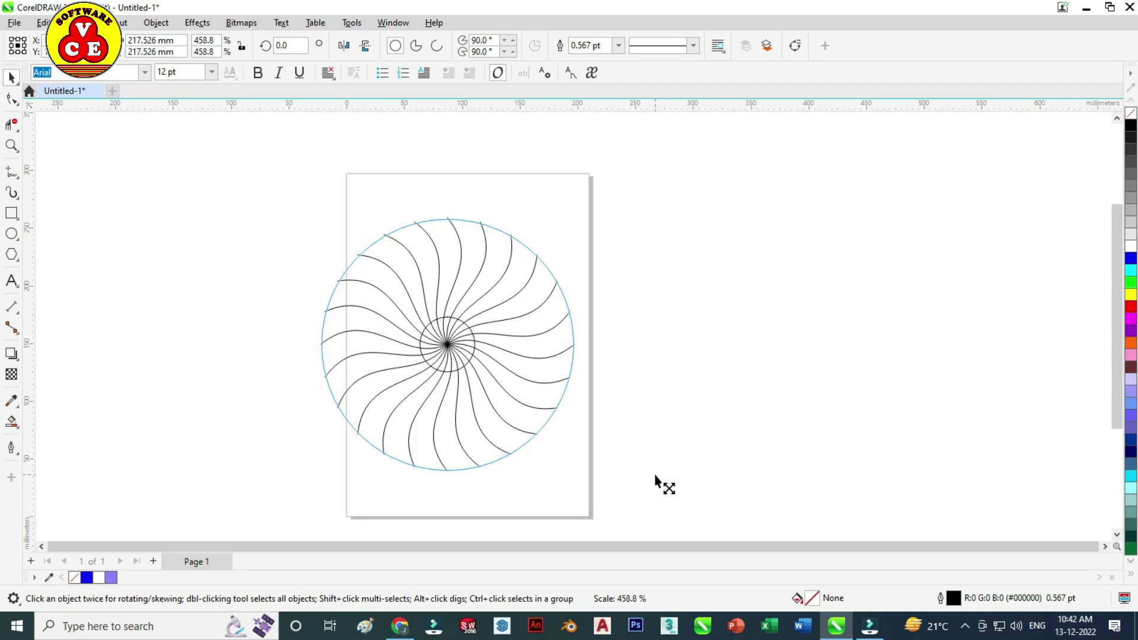
pyautogui.moveTo(658, 480); pyautogui.dragTo(655, 475)
# Smart-fill the segment just left of the top curve with blue #0D00FF and no outline.
pyautogui.scroll(1, 441, 284)
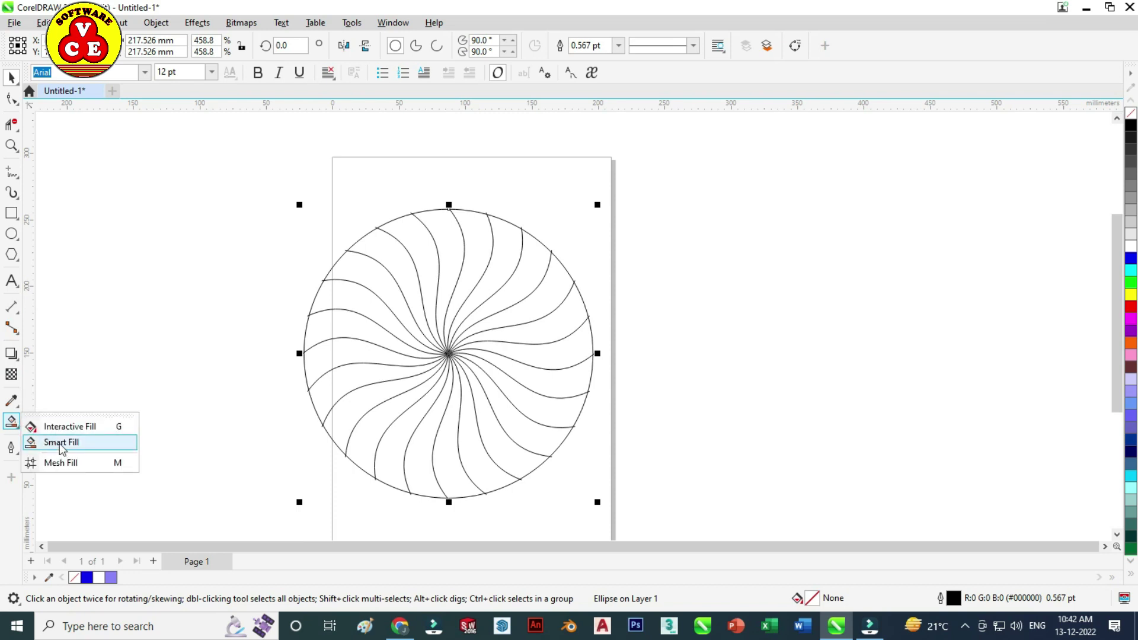
pyautogui.click(61, 444)
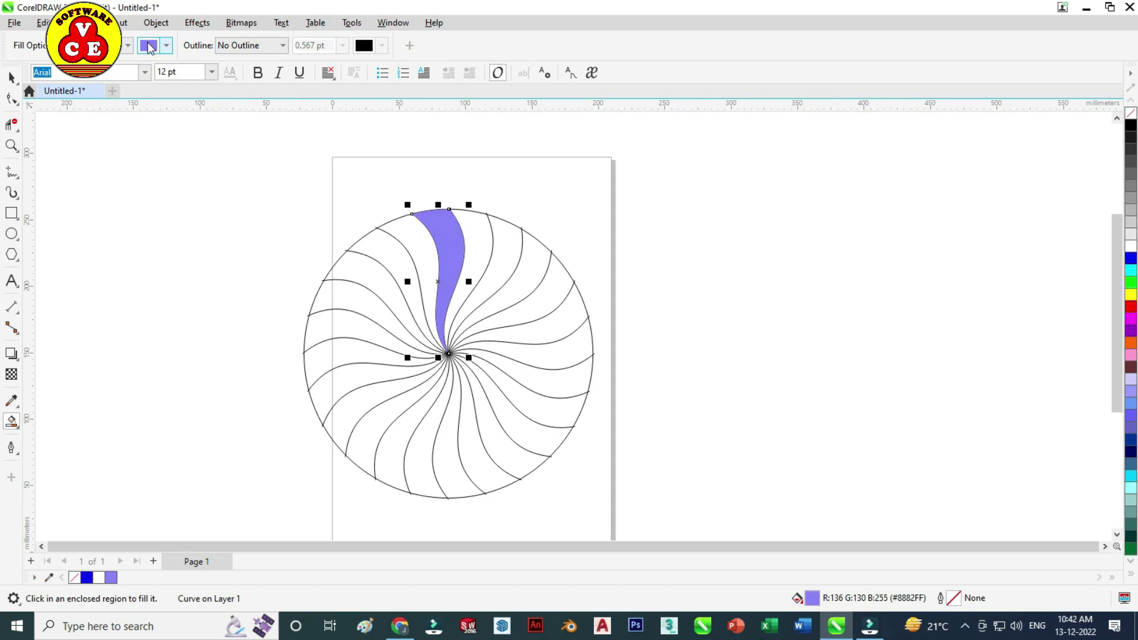
pyautogui.click(148, 46)
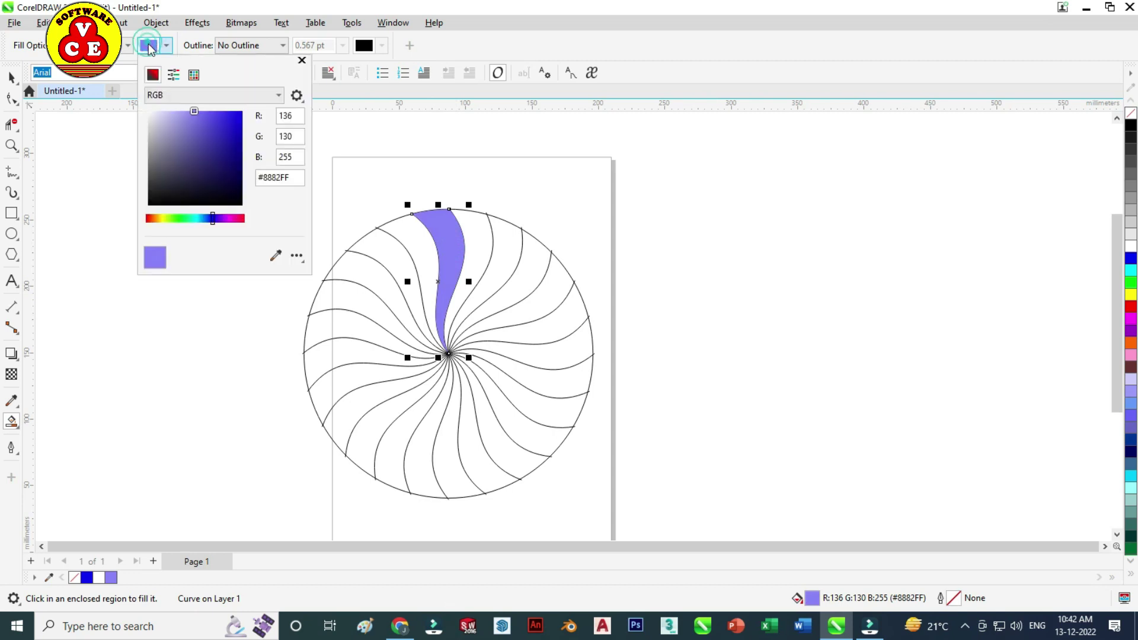
pyautogui.click(444, 233)
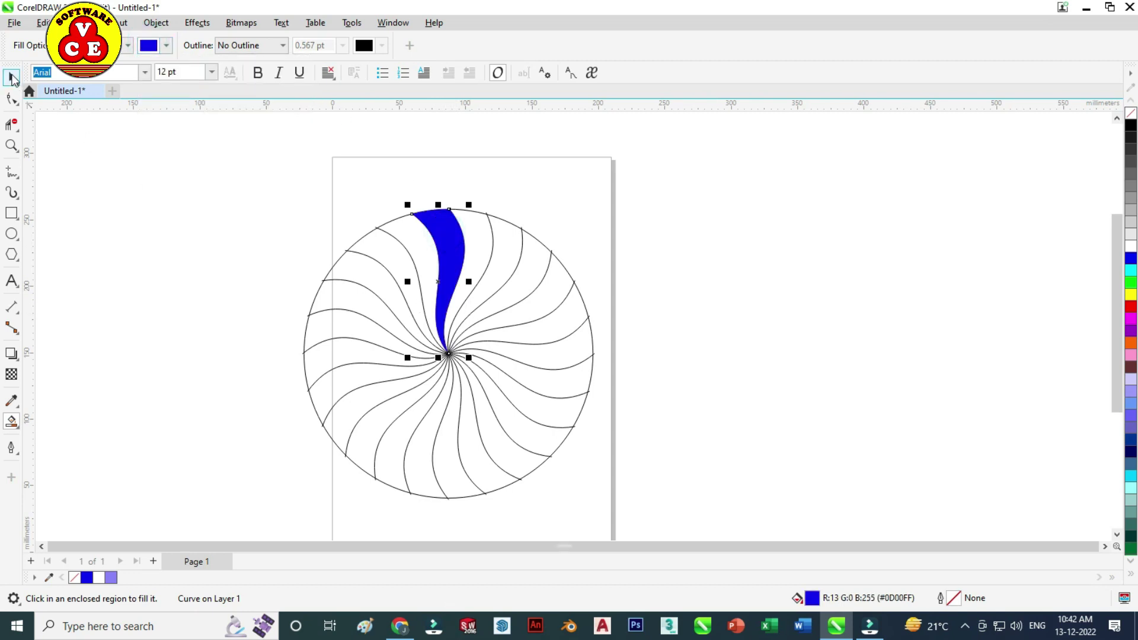
# Delete the construction curves and circle, keeping only the blue segment placed on the page.
pyautogui.click(13, 78)
pyautogui.moveTo(268, 237); pyautogui.dragTo(234, 236)
pyautogui.moveTo(258, 169); pyautogui.dragTo(620, 512)
pyautogui.press('Delete')
pyautogui.moveTo(209, 225)
pyautogui.mouseDown()
pyautogui.moveTo(440, 240)
pyautogui.moveTo(475, 226)
pyautogui.moveTo(467, 333)
pyautogui.mouseUp()
# Rotate copies of the blue segment clockwise about its lower tip in 30° increments to build a full swirl.
pyautogui.click(469, 225)
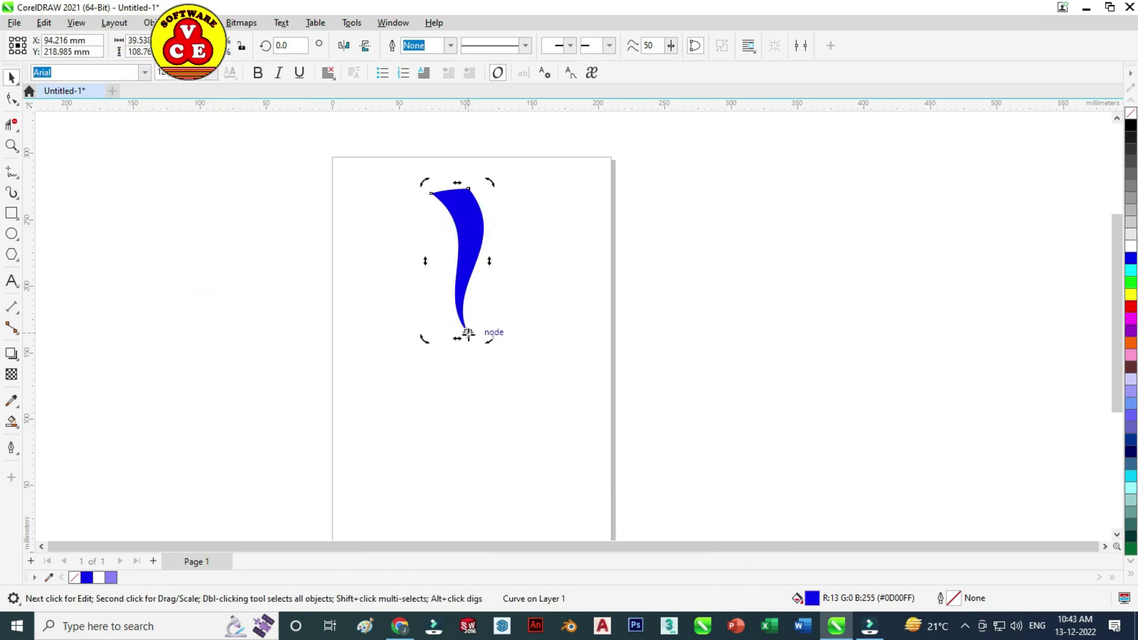
pyautogui.moveTo(489, 181); pyautogui.dragTo(560, 215)
pyautogui.hotkey('ctrl', 'r')
pyautogui.hotkey('ctrl', 'r')
pyautogui.hotkey('ctrl', 'r')
pyautogui.hotkey('ctrl', 'r')
pyautogui.hotkey('ctrl', 'r')
pyautogui.hotkey('ctrl', 'r')
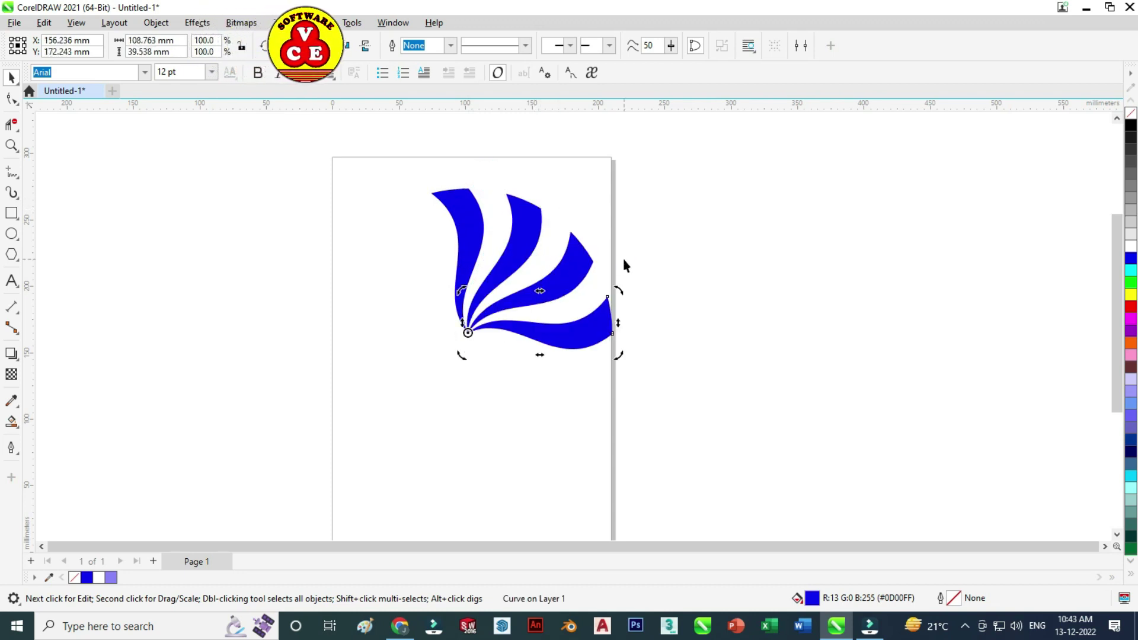
pyautogui.hotkey('ctrl', 'r')
pyautogui.hotkey('ctrl', 'r')
pyautogui.hotkey('ctrl', 'r')
pyautogui.hotkey('ctrl', 'r')
pyautogui.hotkey('ctrl', 'r')
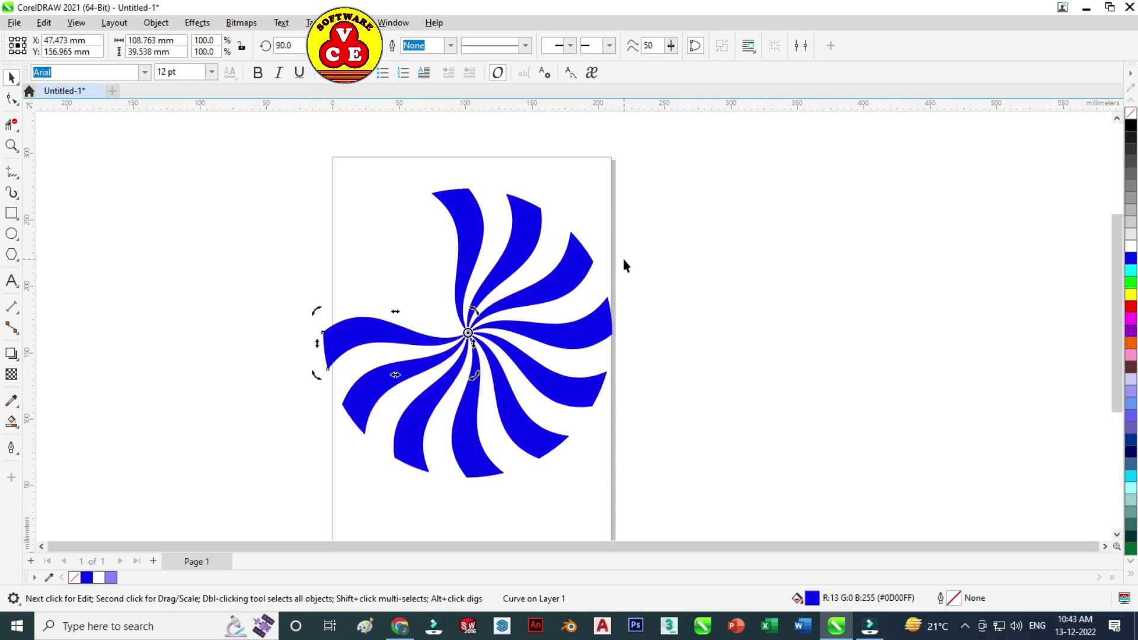
# Place a horizontally mirrored copy of the whole blue swirl to its left and fill the copy black.
pyautogui.moveTo(286, 159); pyautogui.dragTo(652, 491)
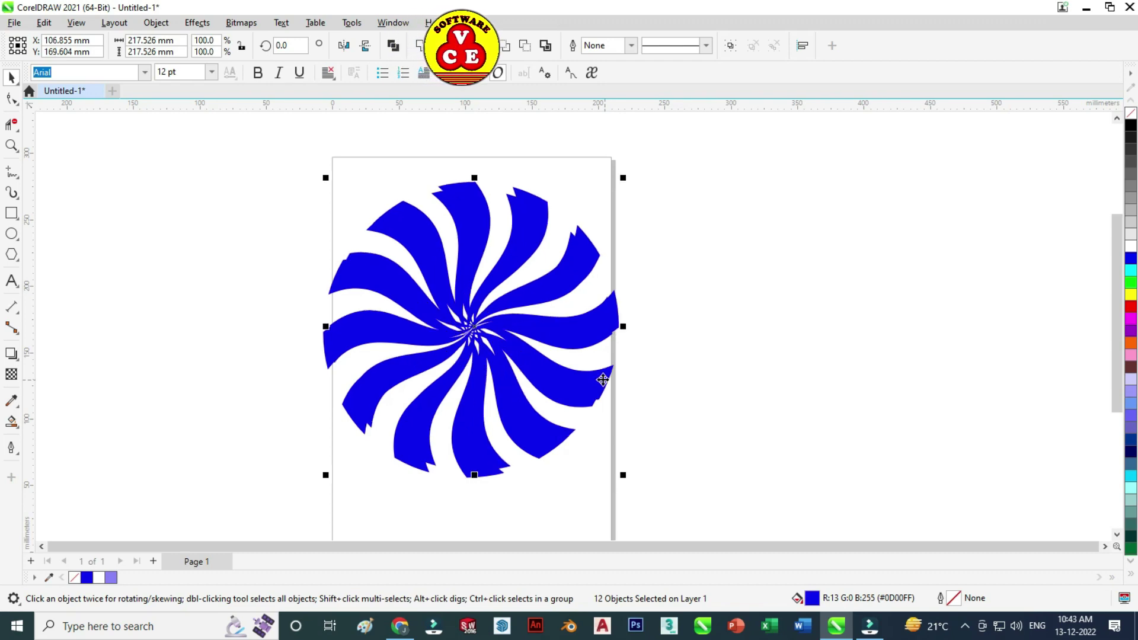
pyautogui.moveTo(527, 231); pyautogui.dragTo(295, 239)
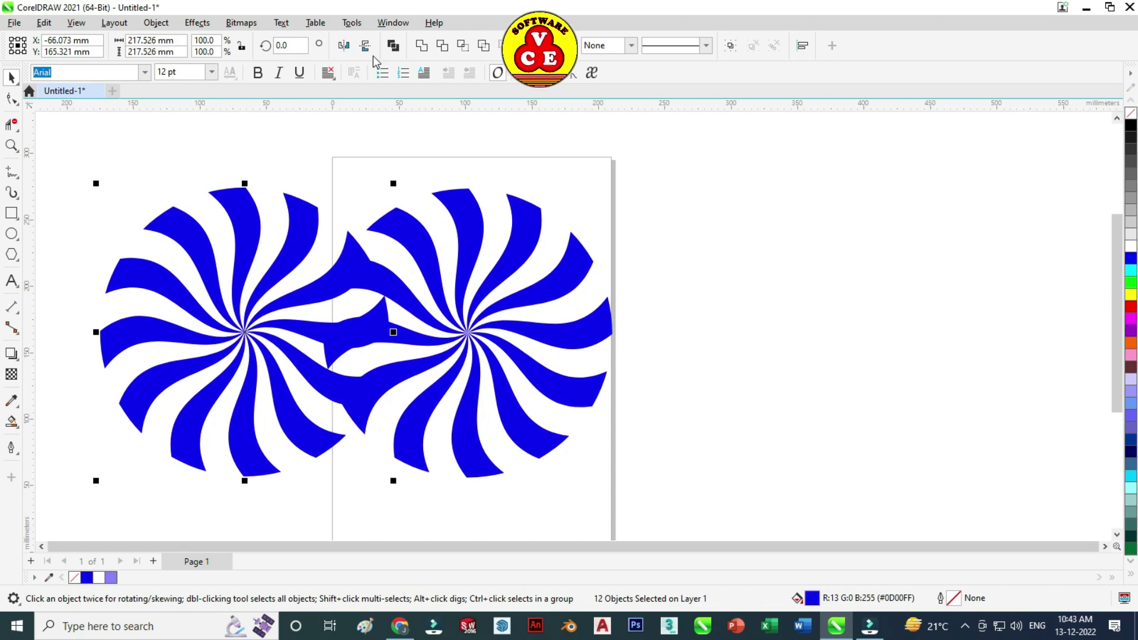
pyautogui.click(345, 48)
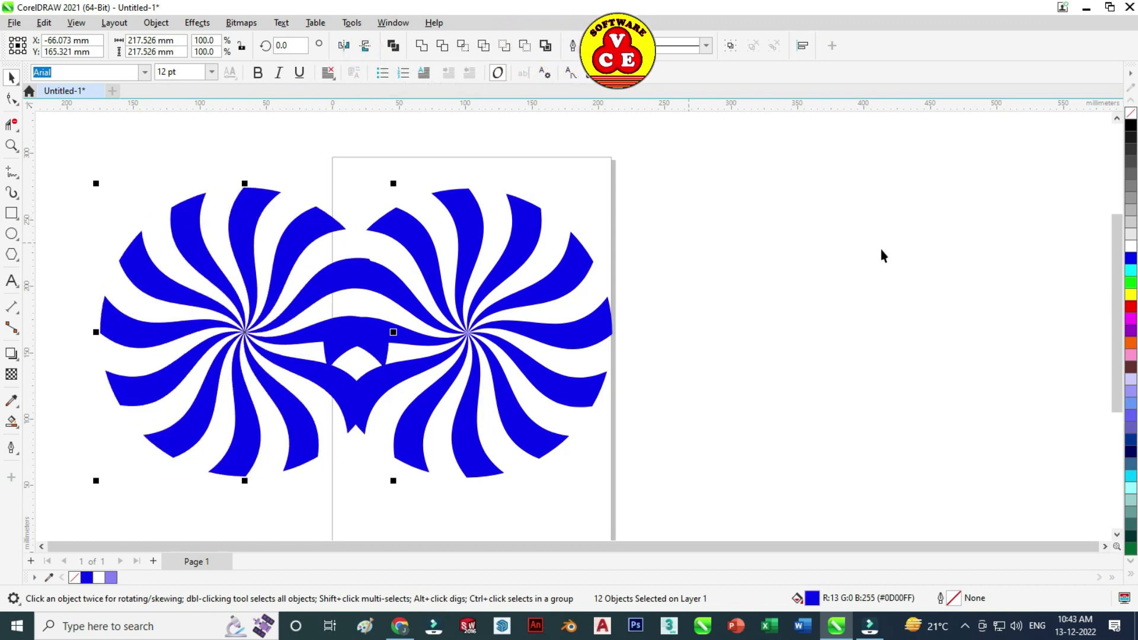
pyautogui.click(1131, 126)
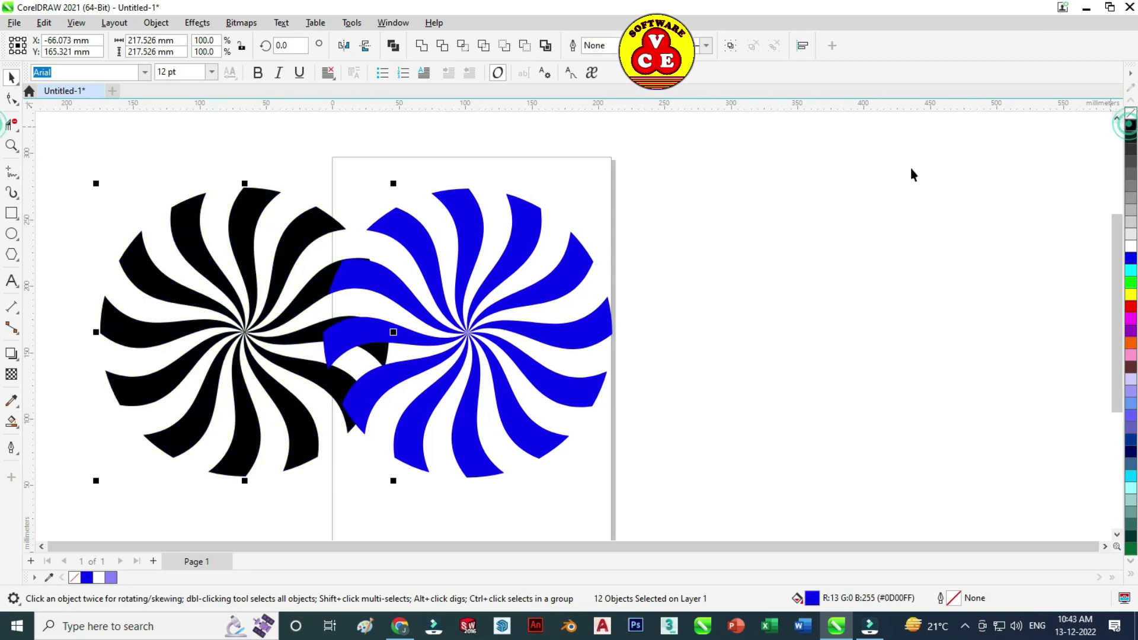
# Group the twelve black swirl segments together, and group the twelve blue swirl segments as a separate group.
pyautogui.scroll(-1, 199, 237)
pyautogui.moveTo(83, 145); pyautogui.dragTo(358, 457)
pyautogui.rightClick(246, 239)
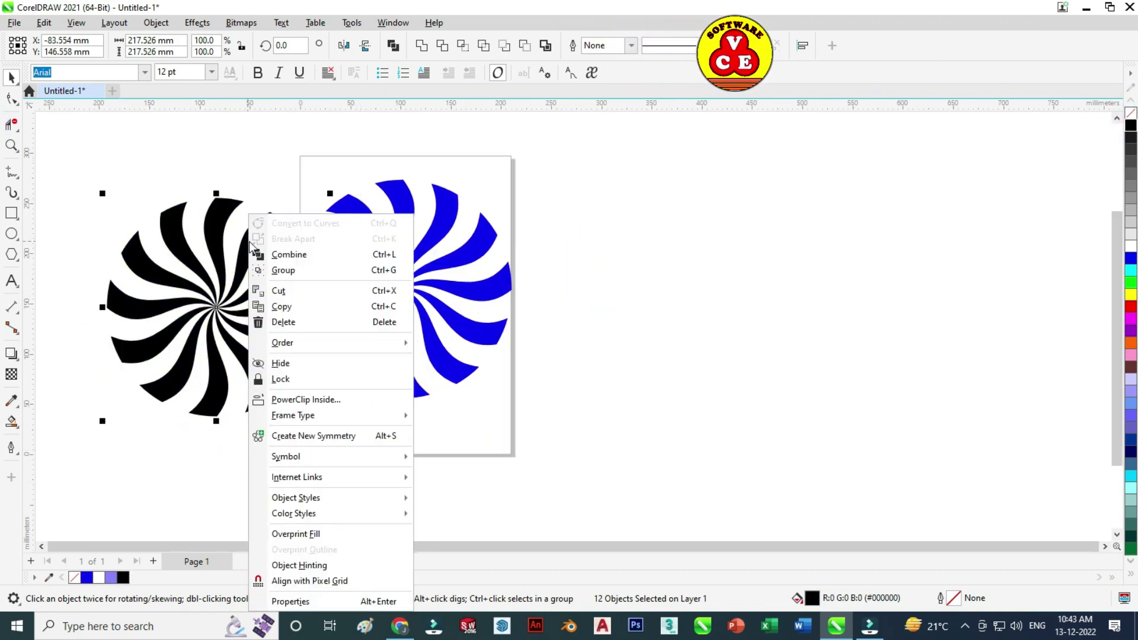
pyautogui.click(279, 272)
pyautogui.click(407, 231)
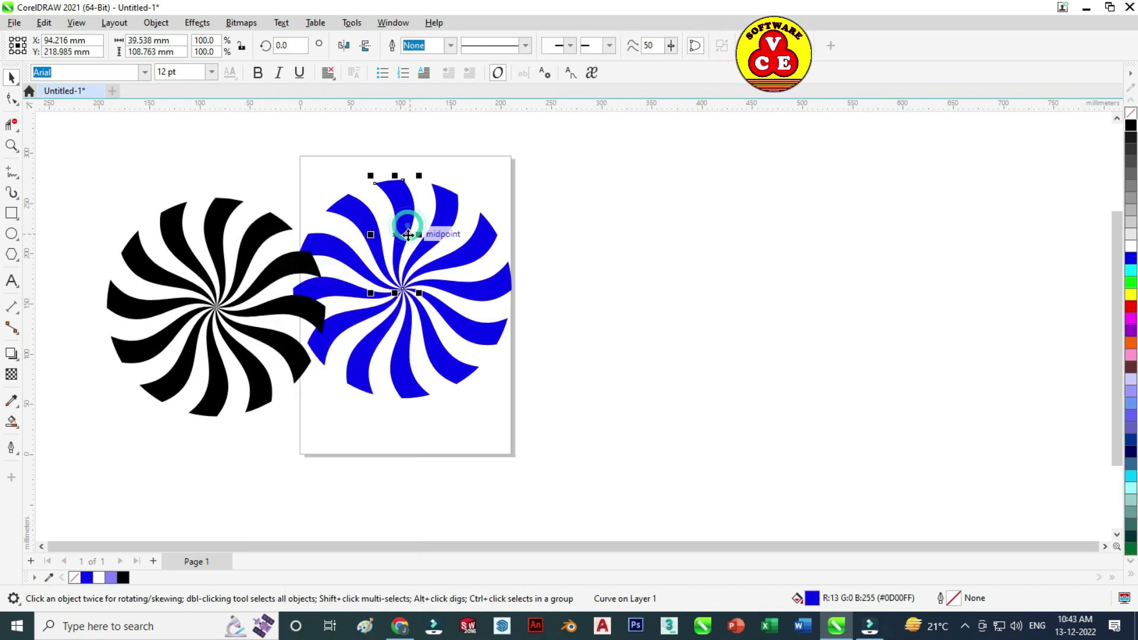
pyautogui.moveTo(286, 137); pyautogui.dragTo(598, 413)
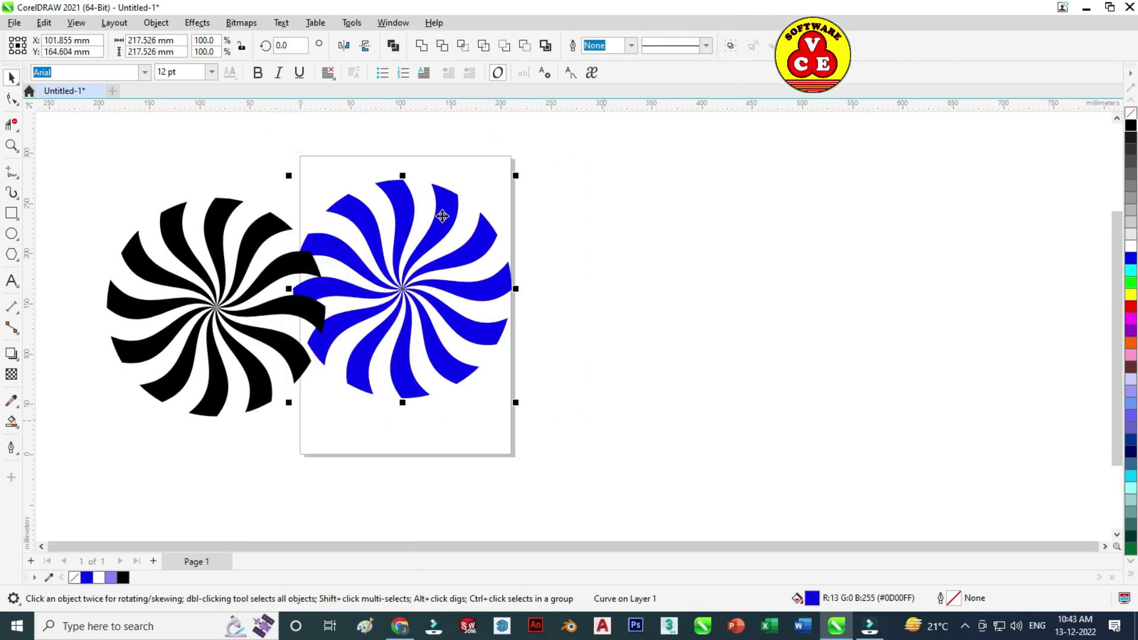
pyautogui.rightClick(439, 215)
pyautogui.click(498, 270)
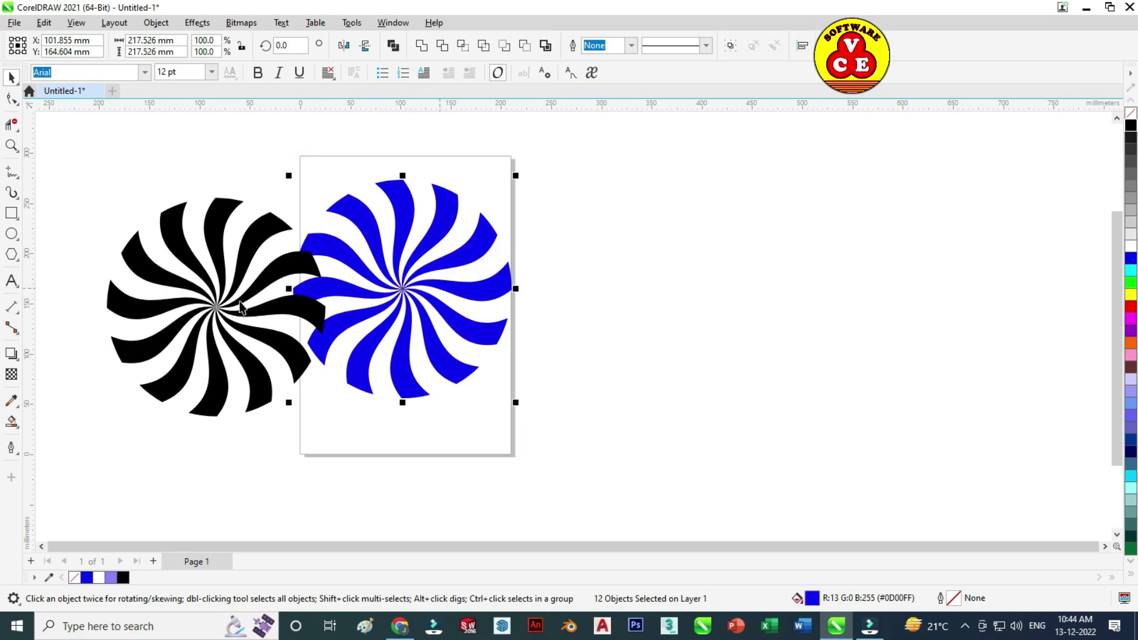
# Move the black swirl group over the blue one and align both groups' centers horizontally and vertically.
pyautogui.moveTo(448, 289)
pyautogui.mouseDown()
pyautogui.moveTo(276, 267)
pyautogui.moveTo(436, 287)
pyautogui.mouseUp()
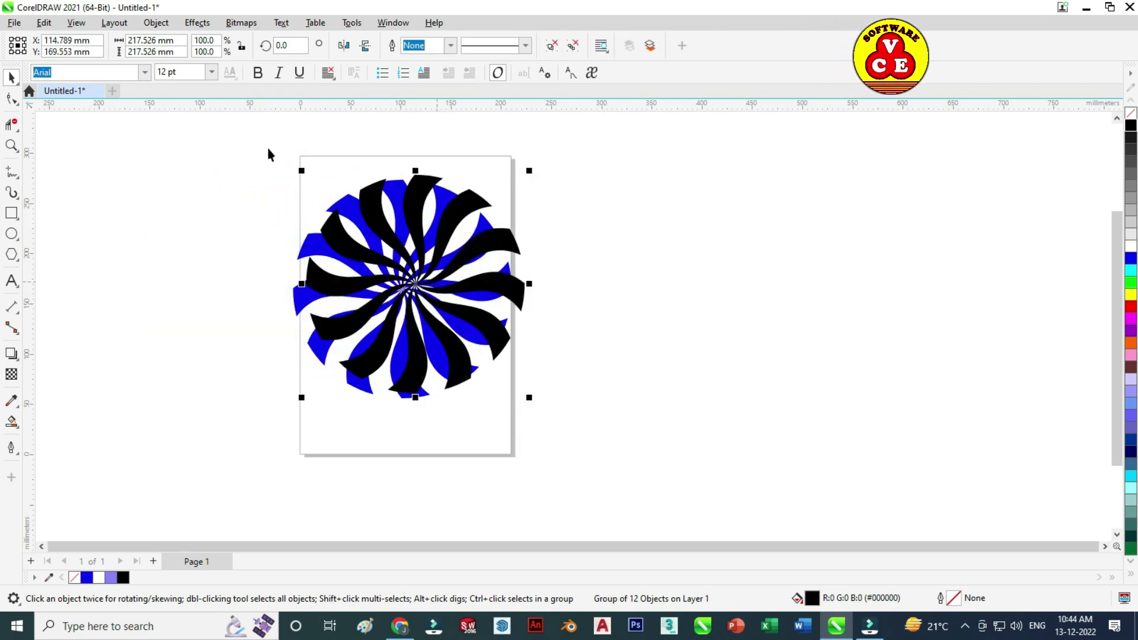
pyautogui.moveTo(286, 154); pyautogui.dragTo(609, 432)
pyautogui.press('c')
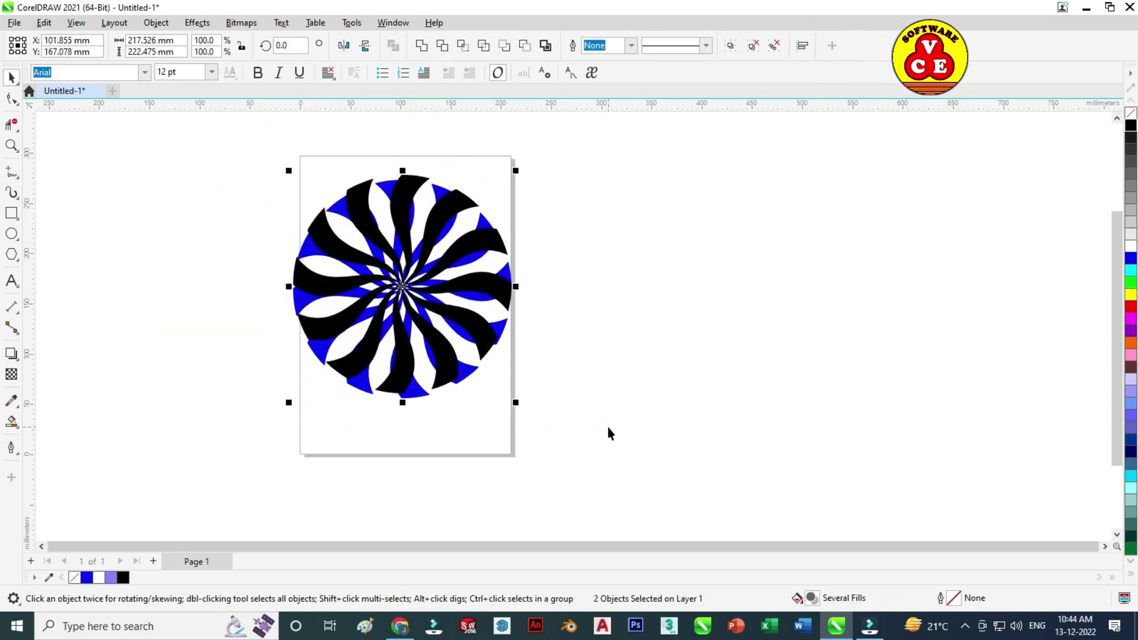
pyautogui.press('e')
pyautogui.click(602, 313)
# Send the black swirl group to the back of the page, behind the blue swirl.
pyautogui.scroll(3, 397, 203)
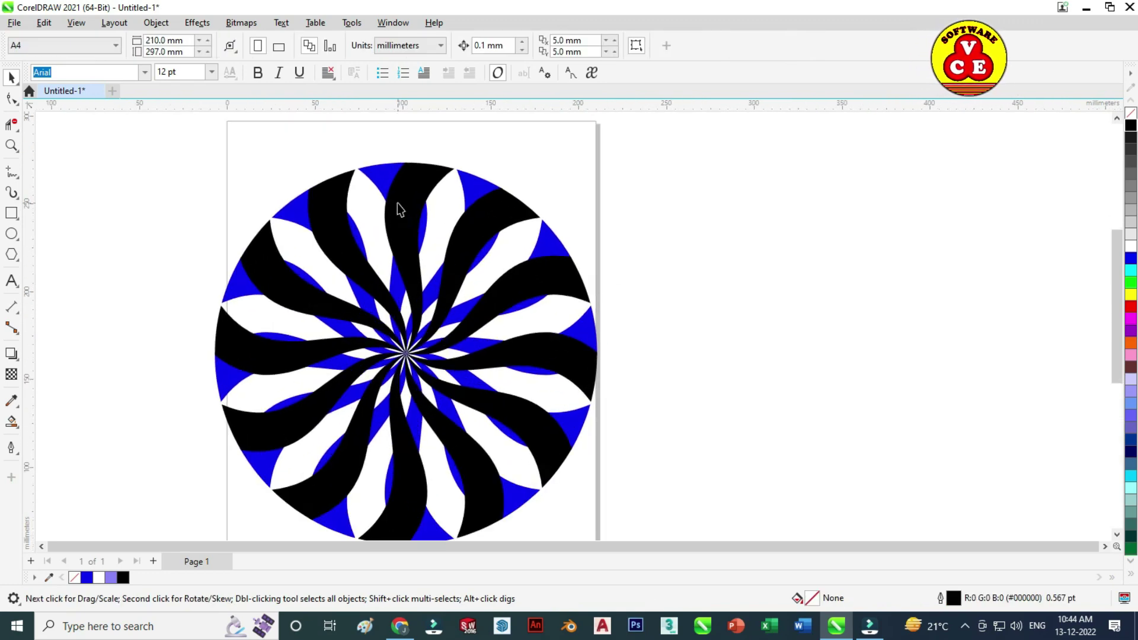
pyautogui.click(415, 183)
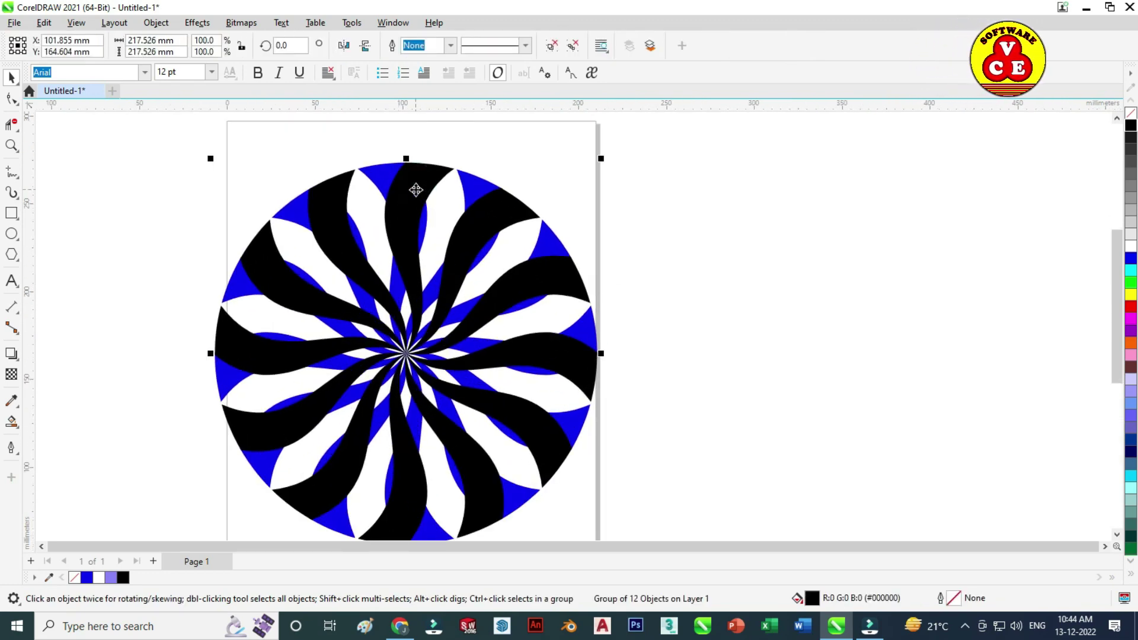
pyautogui.rightClick(415, 187)
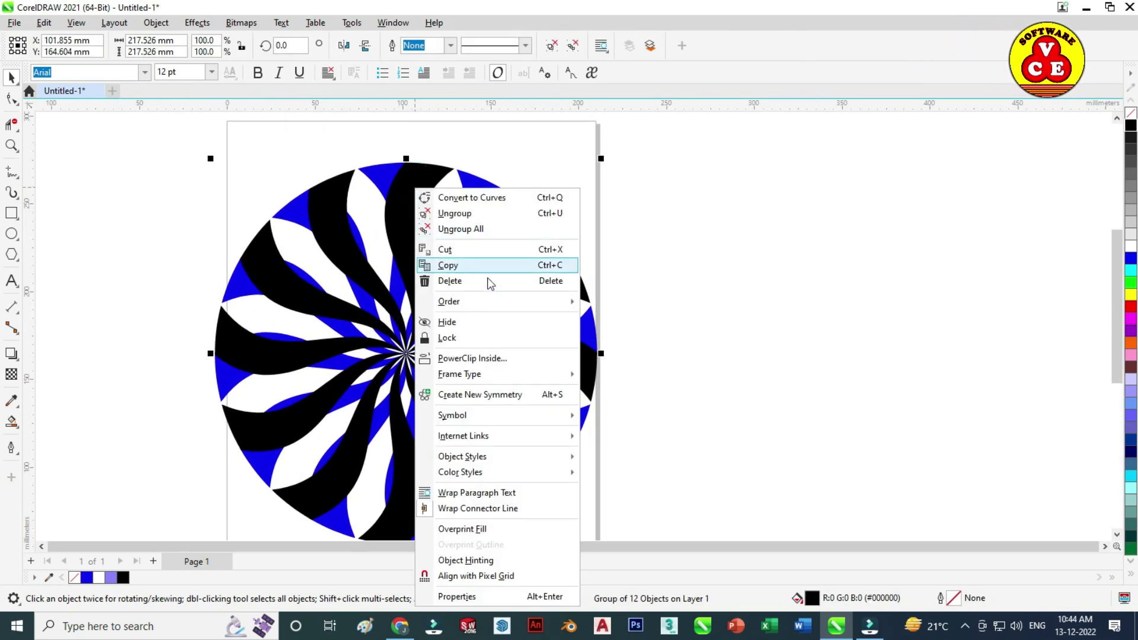
pyautogui.click(475, 298)
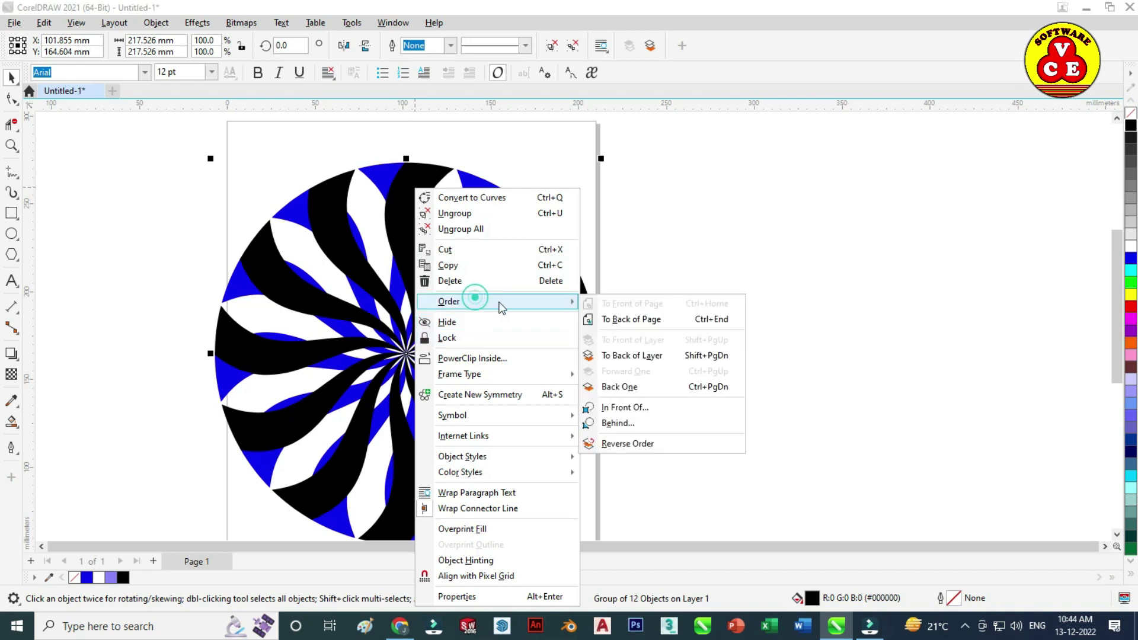
pyautogui.click(635, 320)
pyautogui.click(653, 277)
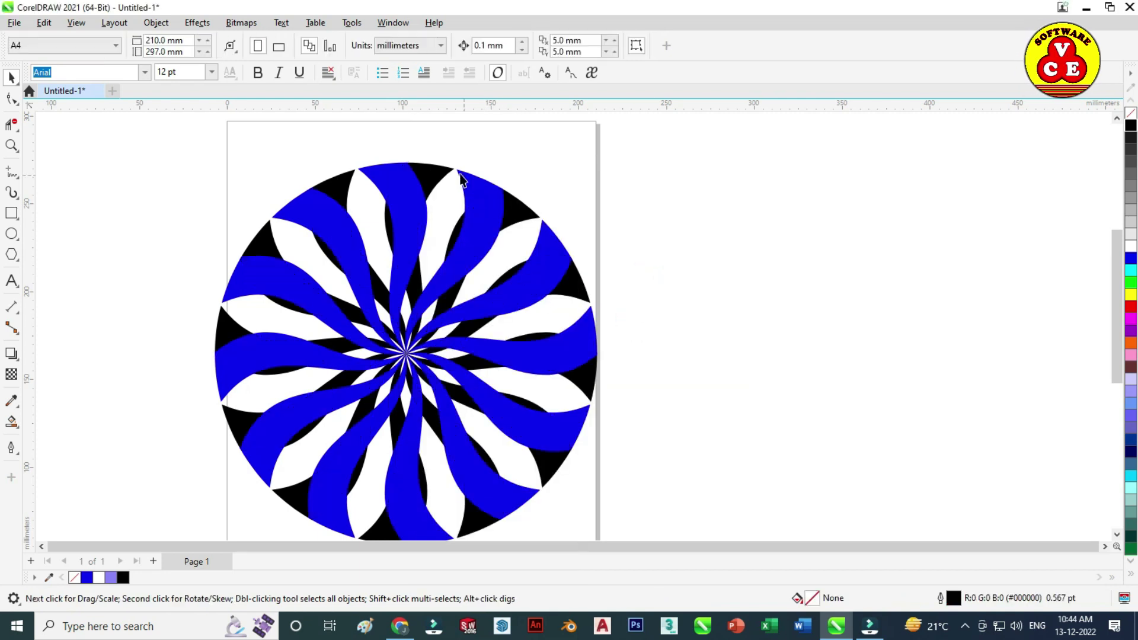
# Rotate the black swirl group clockwise about its center to about 344.09° so its outer tips meet the blue segments' corners.
pyautogui.click(432, 174)
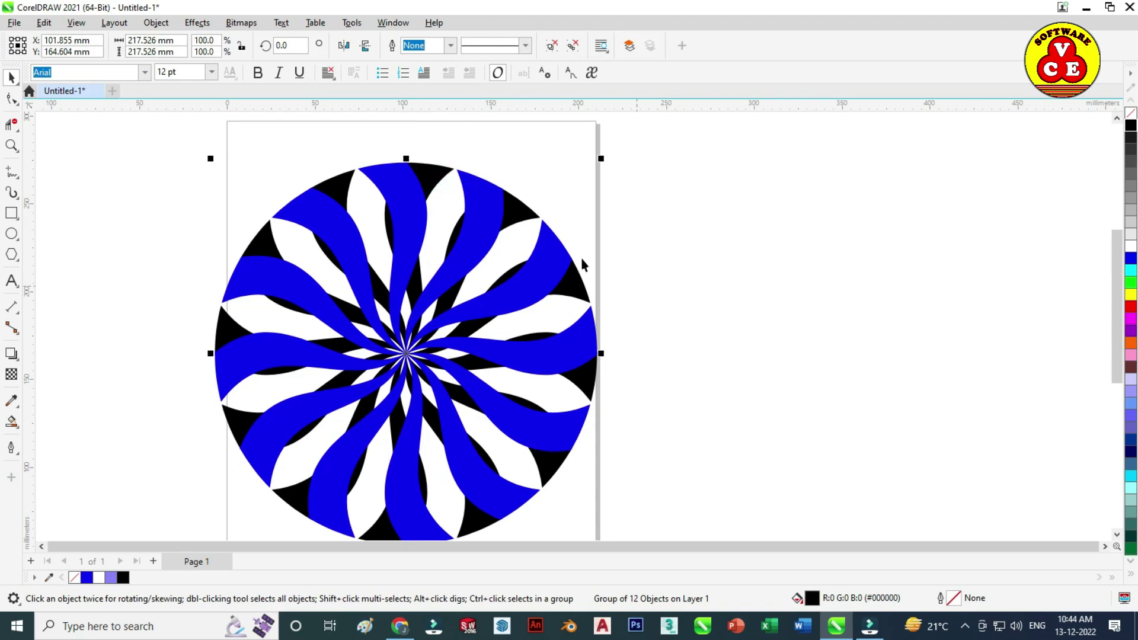
pyautogui.click(431, 179)
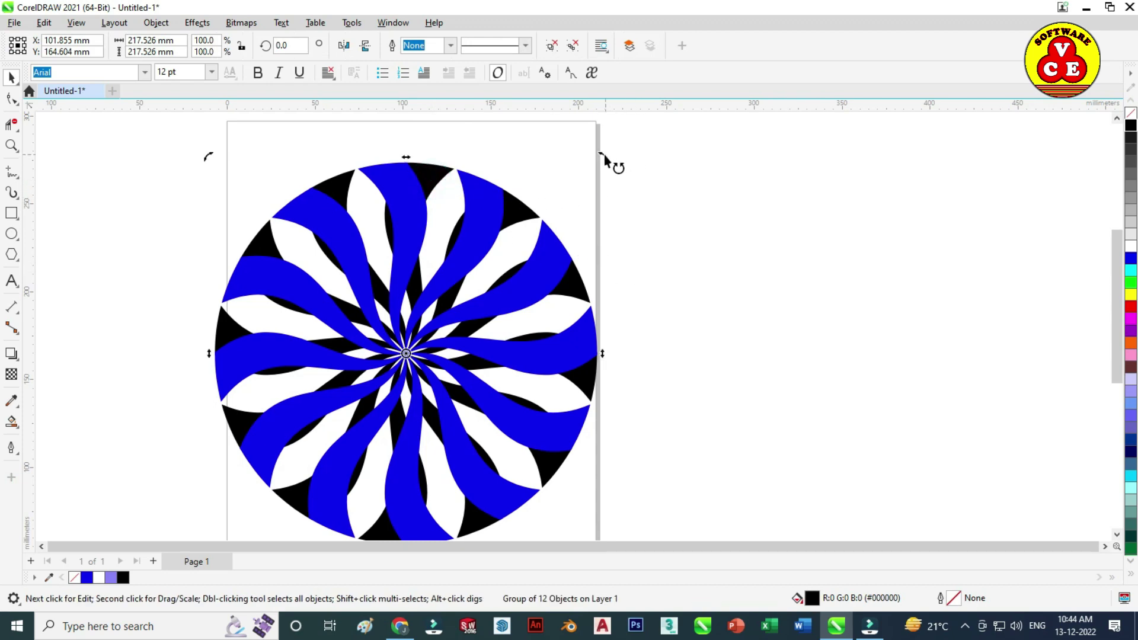
pyautogui.moveTo(603, 155); pyautogui.dragTo(679, 215)
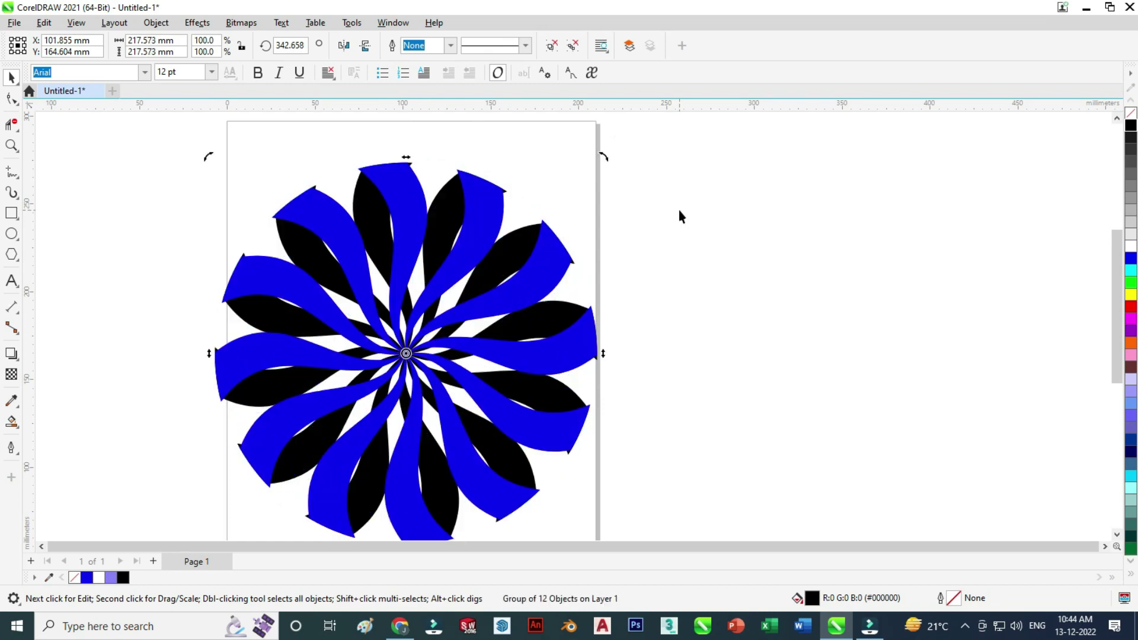
pyautogui.scroll(4, 514, 188)
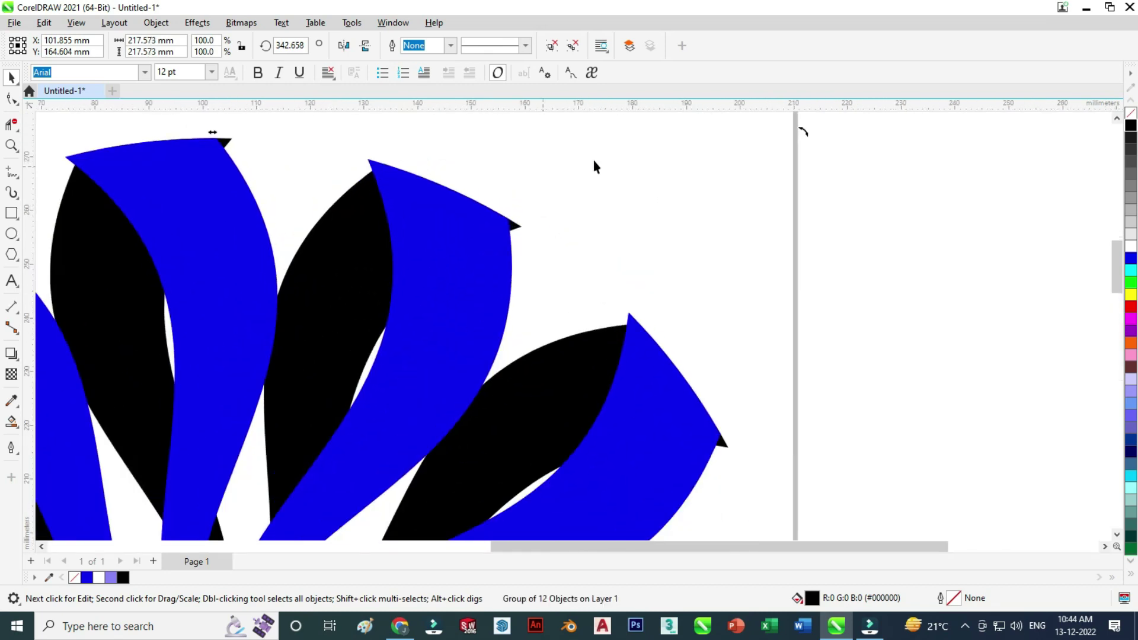
pyautogui.moveTo(806, 137); pyautogui.dragTo(776, 126)
pyautogui.scroll(-4, 498, 195)
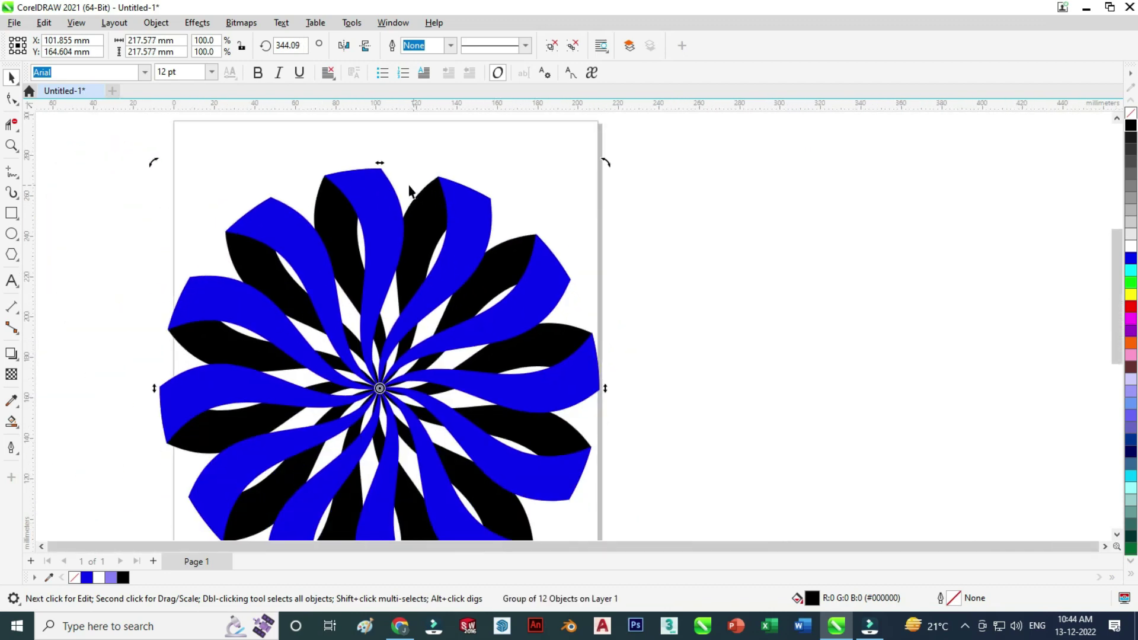
pyautogui.scroll(-2, 409, 190)
pyautogui.click(642, 322)
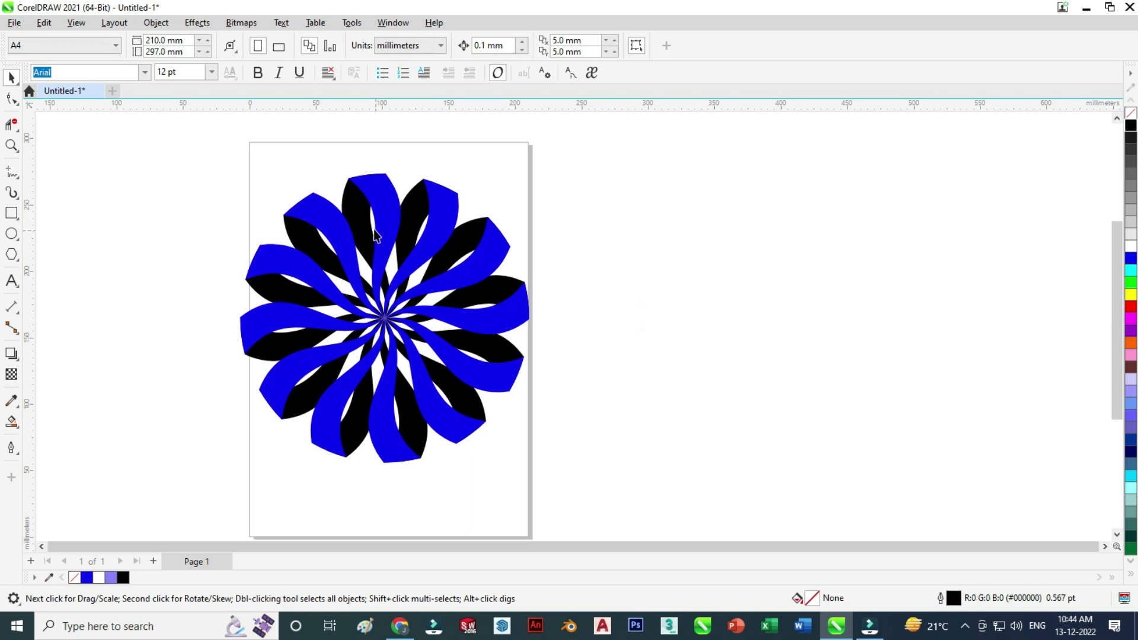
# Apply an elliptical fountain fill from white to blue to the blue swirl group with the Interactive Fill tool.
pyautogui.click(382, 216)
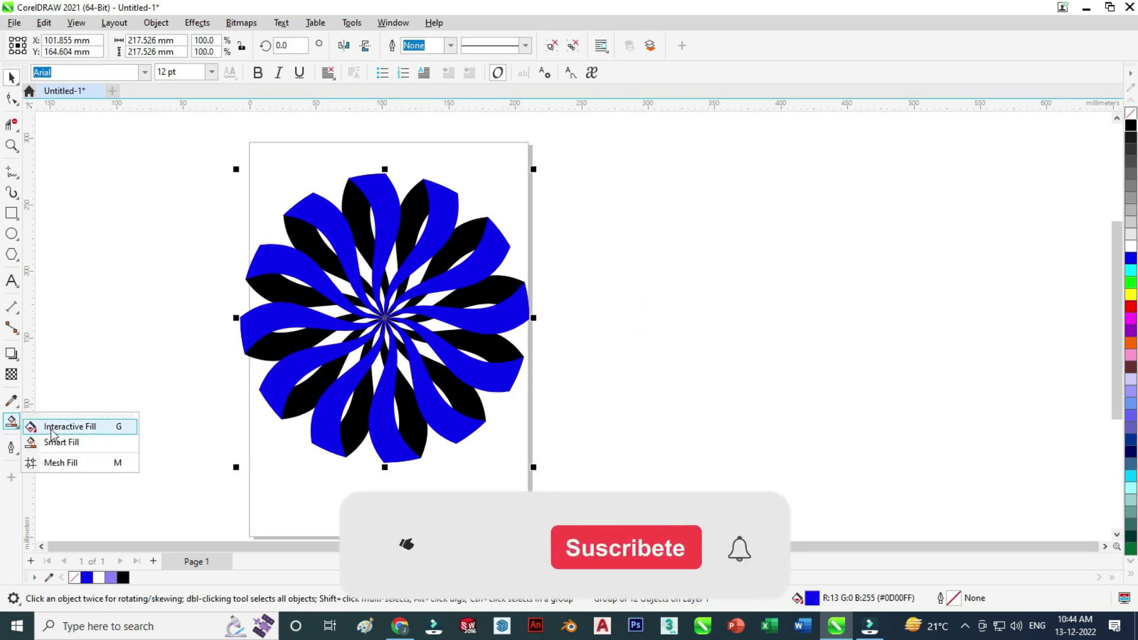
pyautogui.click(52, 426)
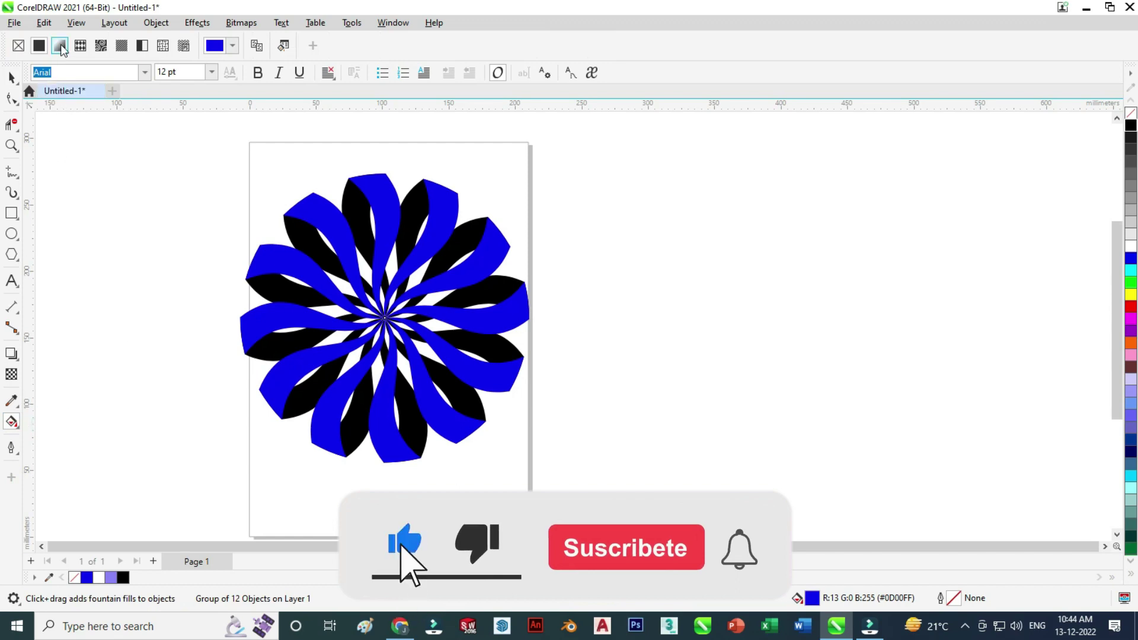
pyautogui.click(60, 46)
pyautogui.click(279, 47)
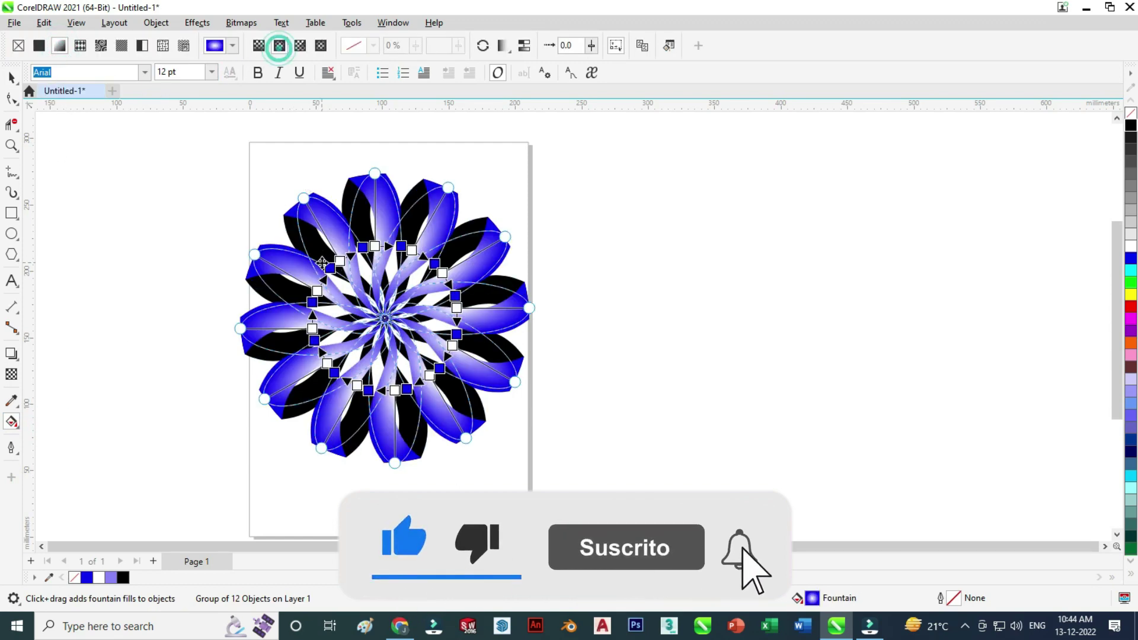
pyautogui.scroll(2, 413, 249)
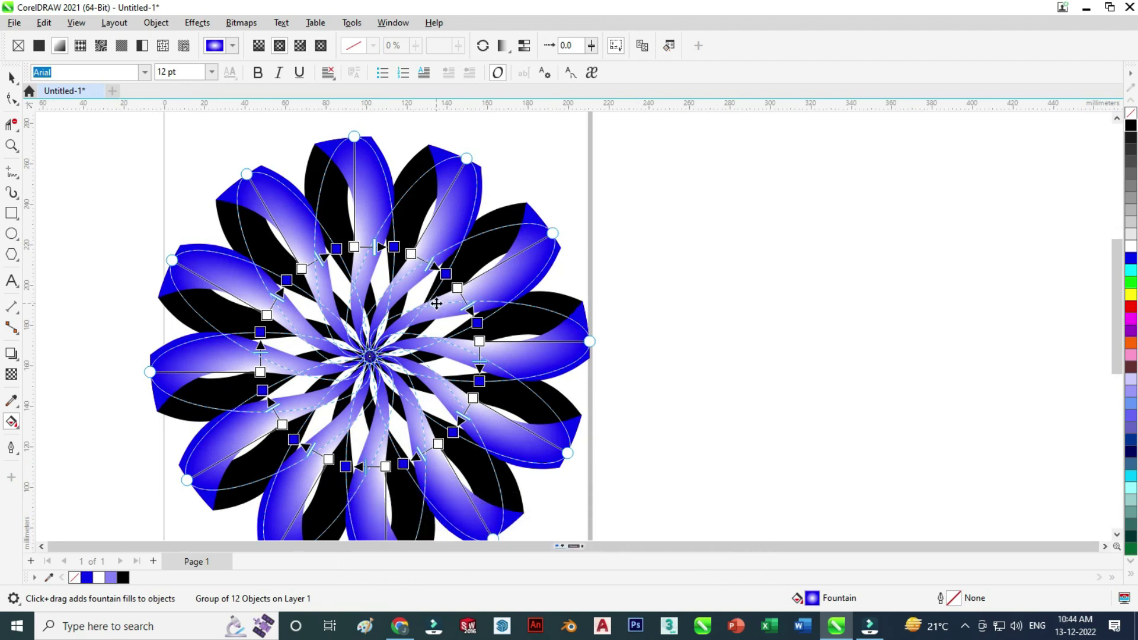
# Weld the blue swirl group into a single curve.
pyautogui.click(156, 23)
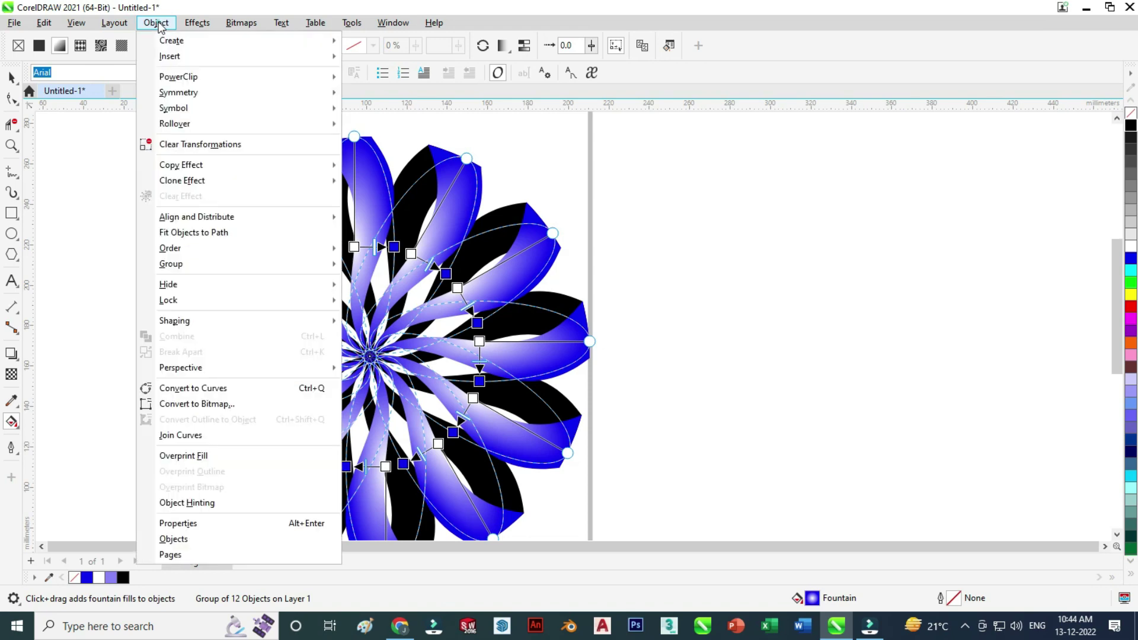
pyautogui.click(246, 321)
pyautogui.click(367, 323)
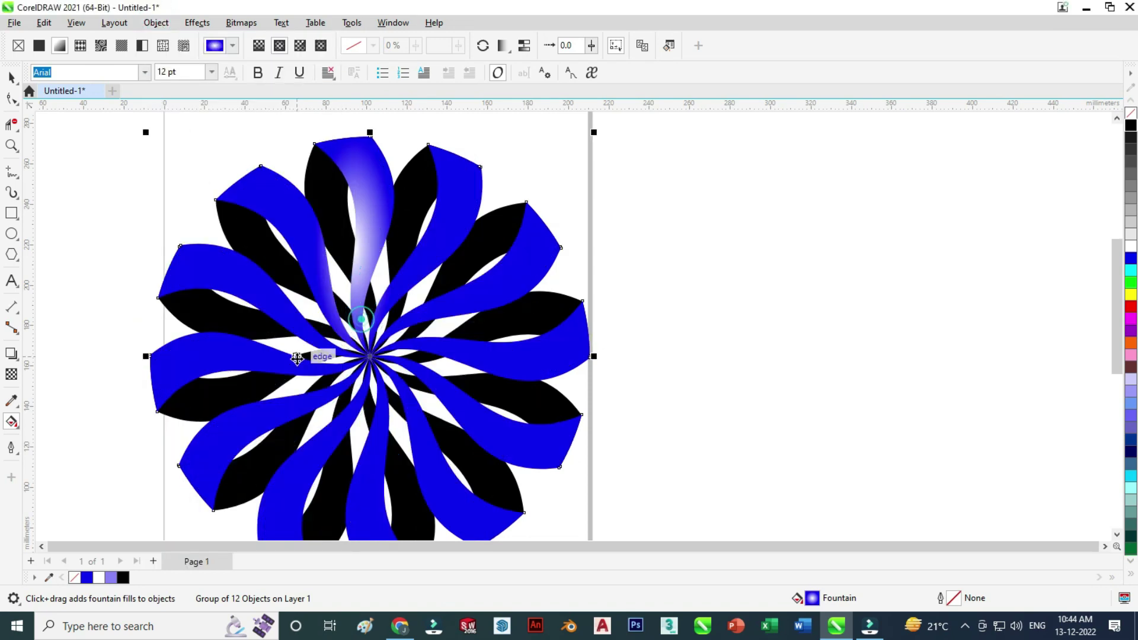
# Center the welded swirl's fountain fill on the swirl's middle and widen it into a circle reaching towards the outer tips.
pyautogui.click(366, 211)
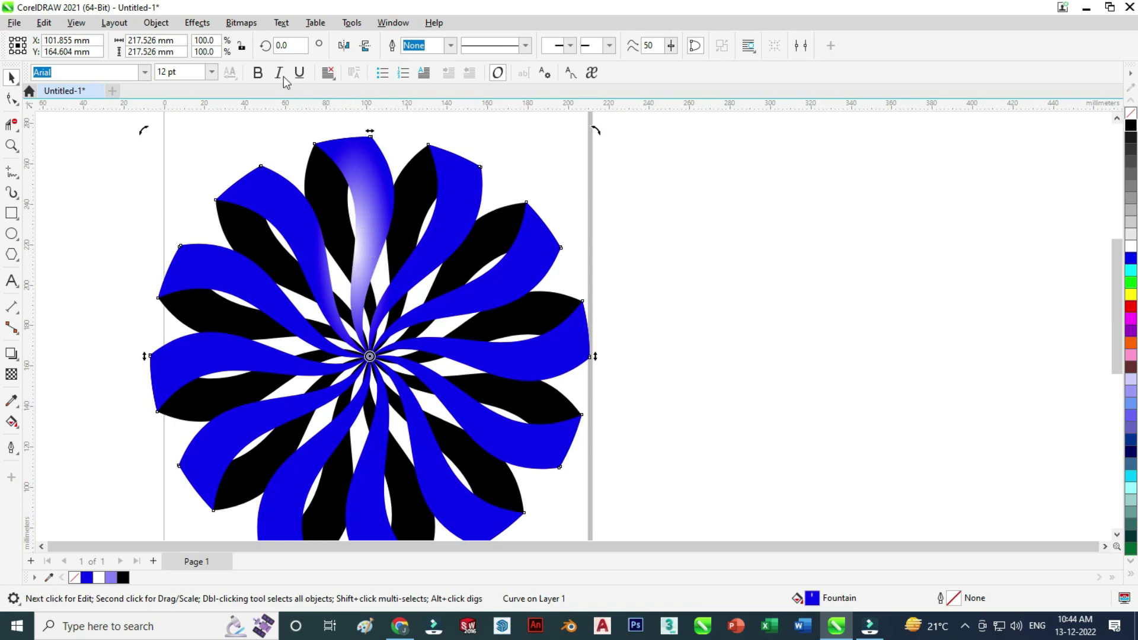
pyautogui.click(11, 422)
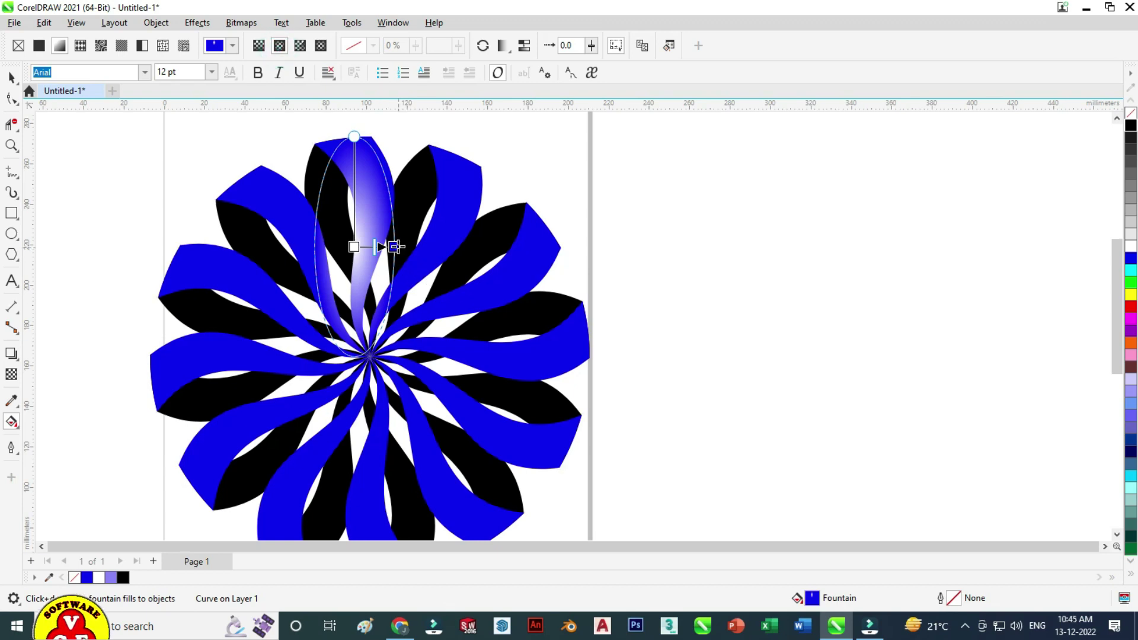
pyautogui.moveTo(395, 247); pyautogui.dragTo(425, 250)
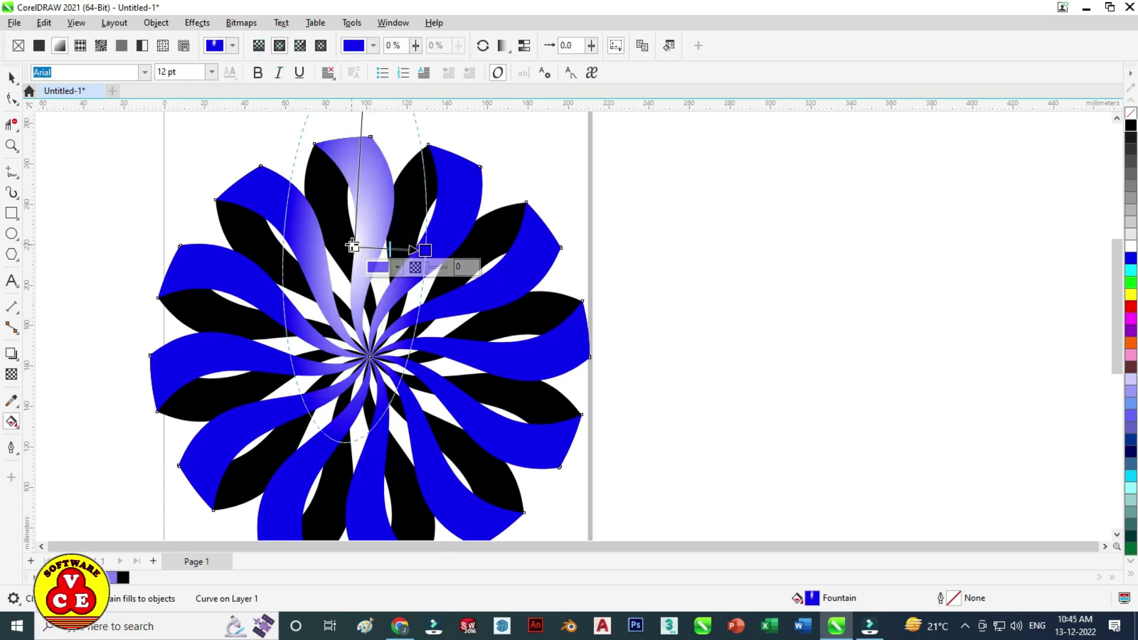
pyautogui.moveTo(352, 246); pyautogui.dragTo(371, 351)
pyautogui.moveTo(111, 205); pyautogui.dragTo(272, 294)
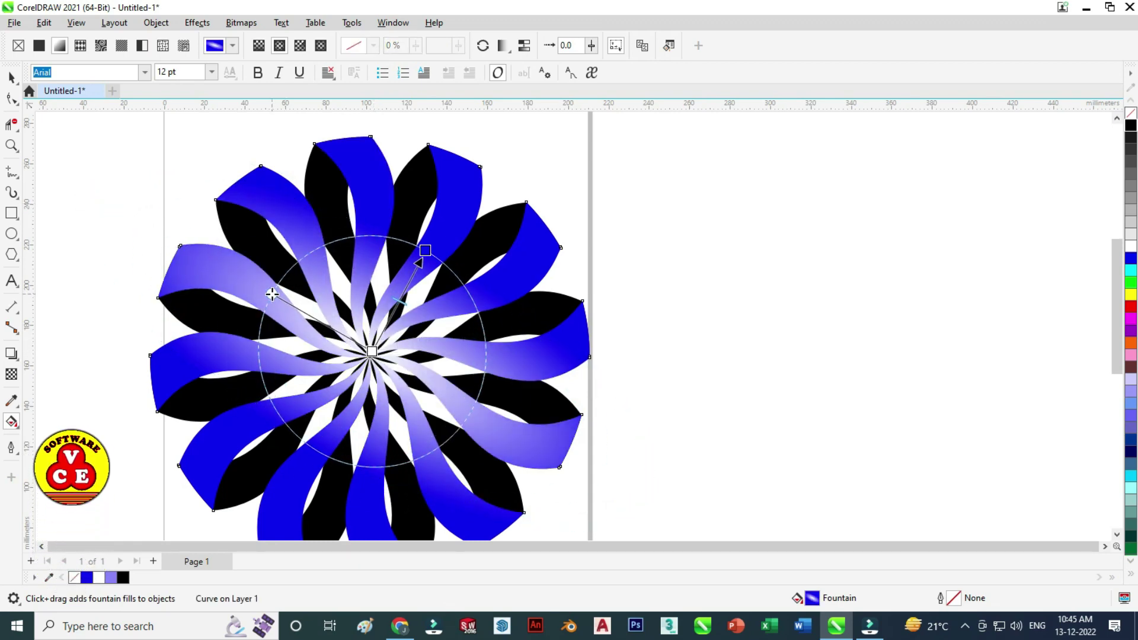
pyautogui.moveTo(425, 250); pyautogui.dragTo(510, 215)
# Shift the fountain fill's midpoint closer to the swirl's center and extend its blue end node to the outer tips.
pyautogui.scroll(-2, 641, 355)
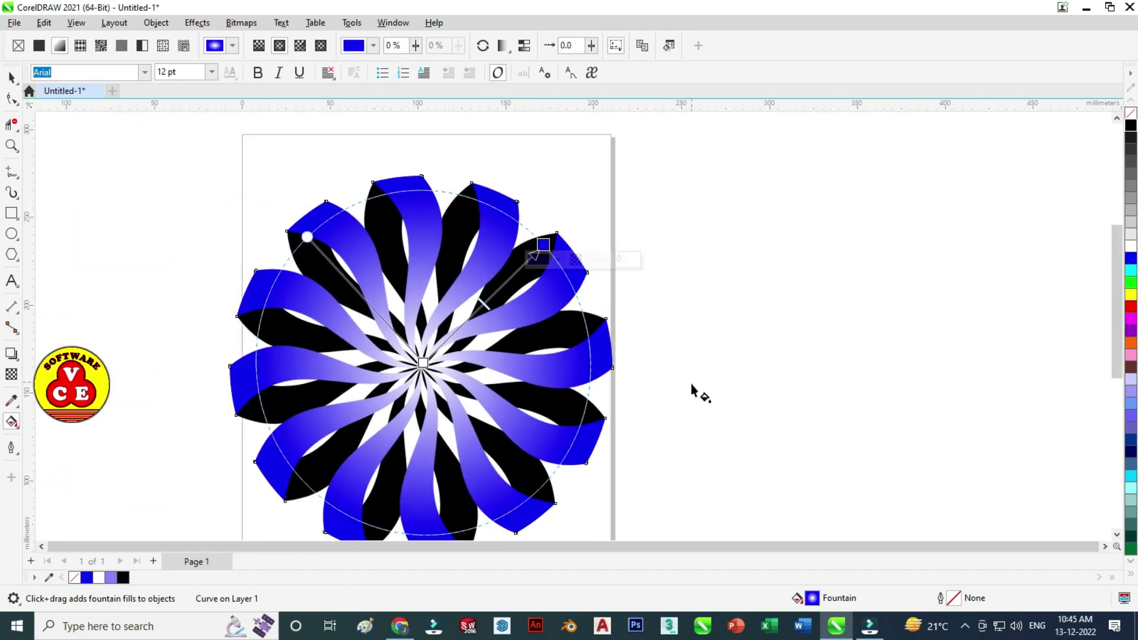
pyautogui.scroll(2, 539, 376)
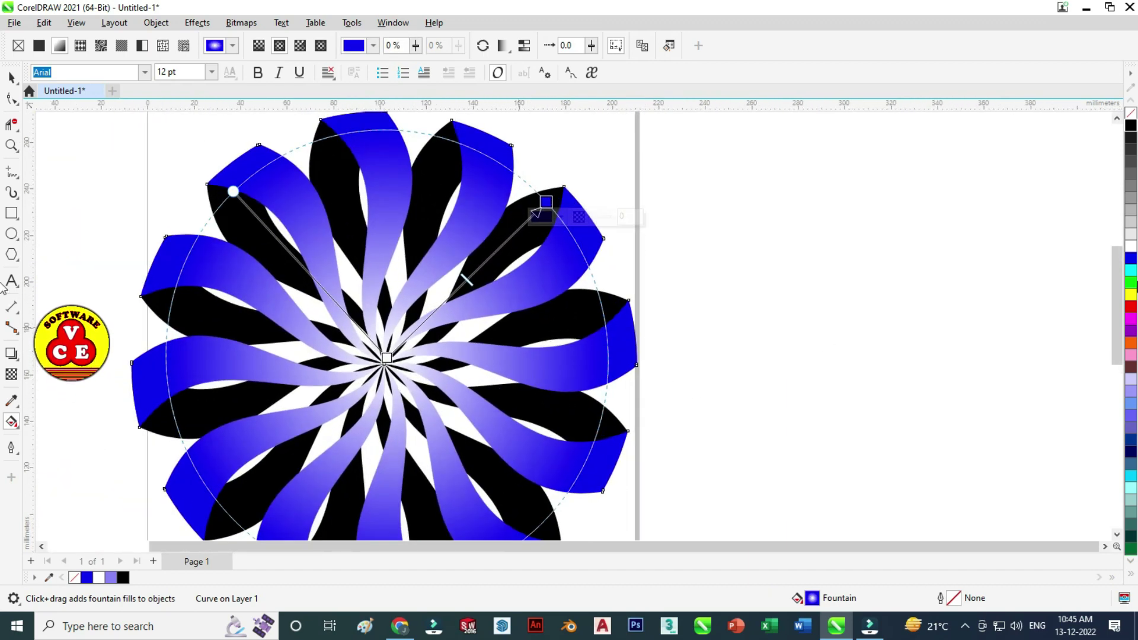
pyautogui.moveTo(471, 287); pyautogui.dragTo(421, 321)
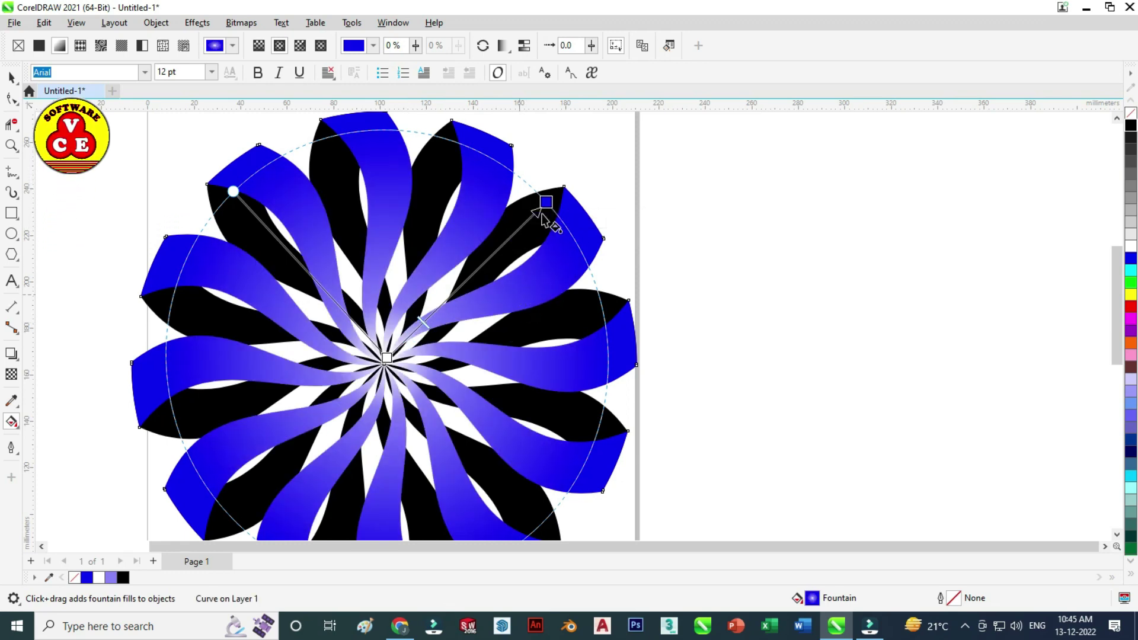
pyautogui.moveTo(545, 202); pyautogui.dragTo(559, 193)
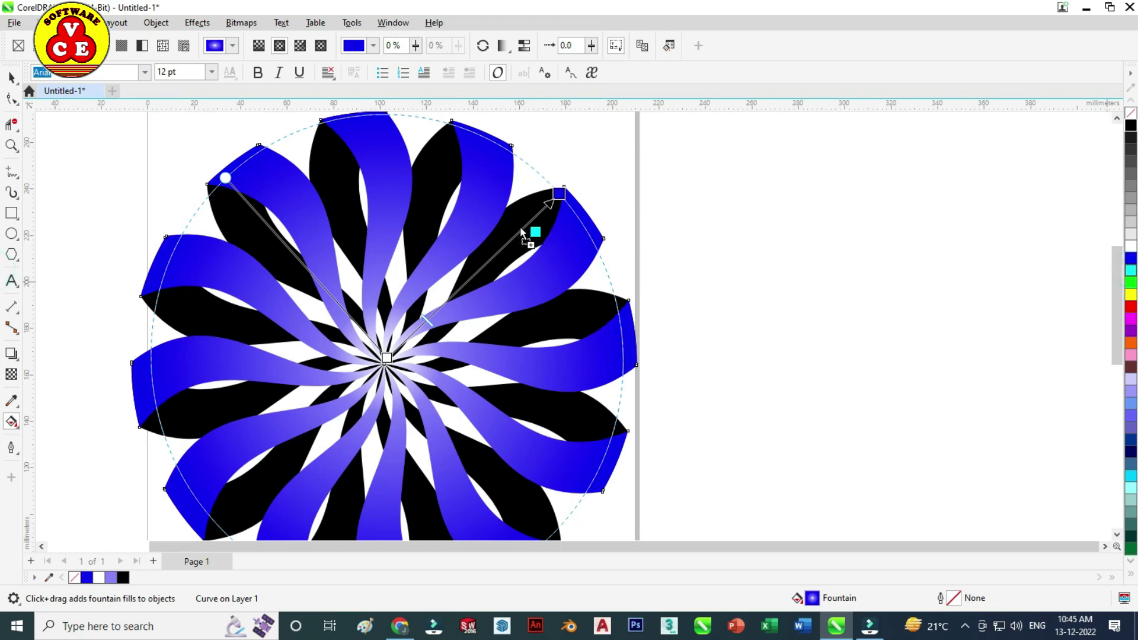
# Add a cyan color node near the fountain fill's outer end and a blue node about midway along it.
pyautogui.moveTo(520, 226); pyautogui.dragTo(522, 228)
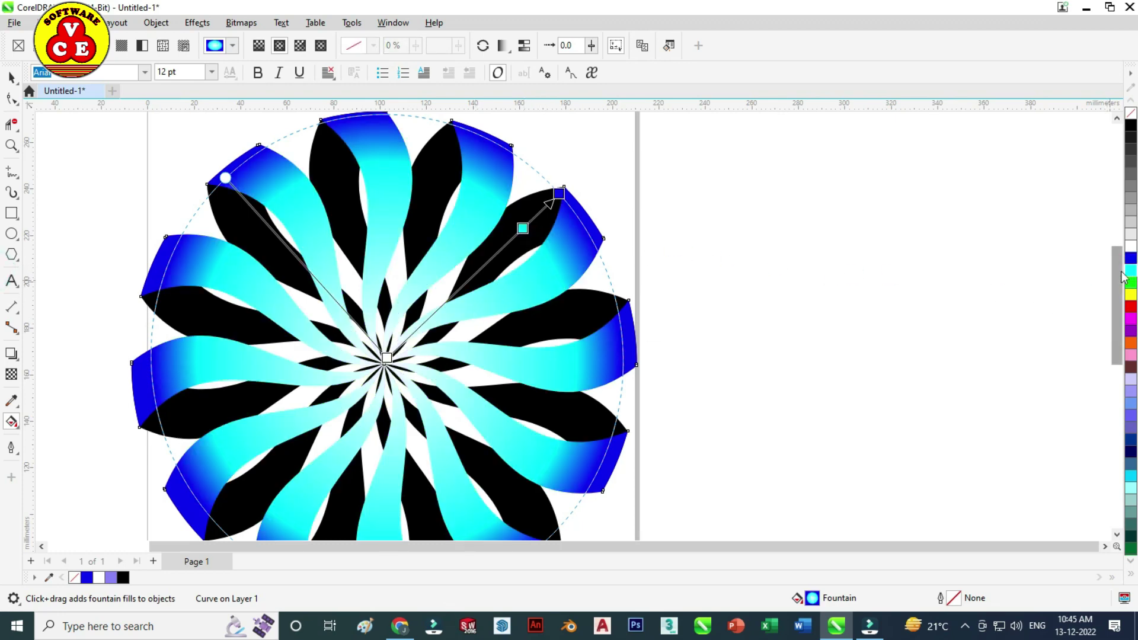
pyautogui.moveTo(1130, 258); pyautogui.dragTo(645, 265)
pyautogui.moveTo(476, 266); pyautogui.dragTo(481, 267)
pyautogui.scroll(1, 424, 354)
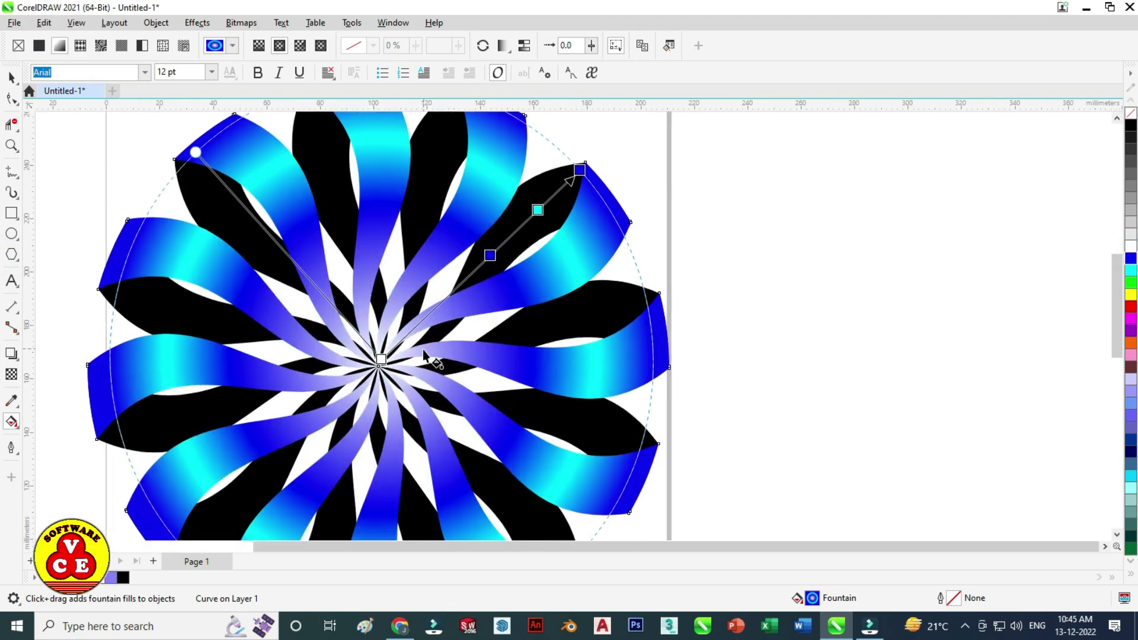
pyautogui.scroll(-2, 439, 350)
pyautogui.scroll(1, 450, 361)
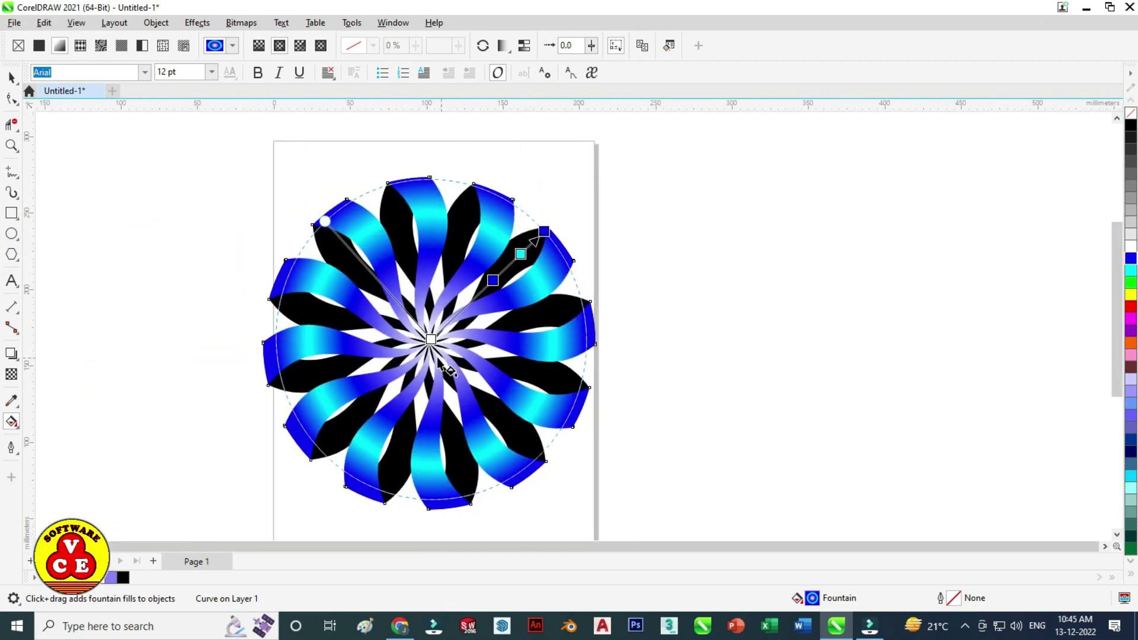
pyautogui.click(728, 318)
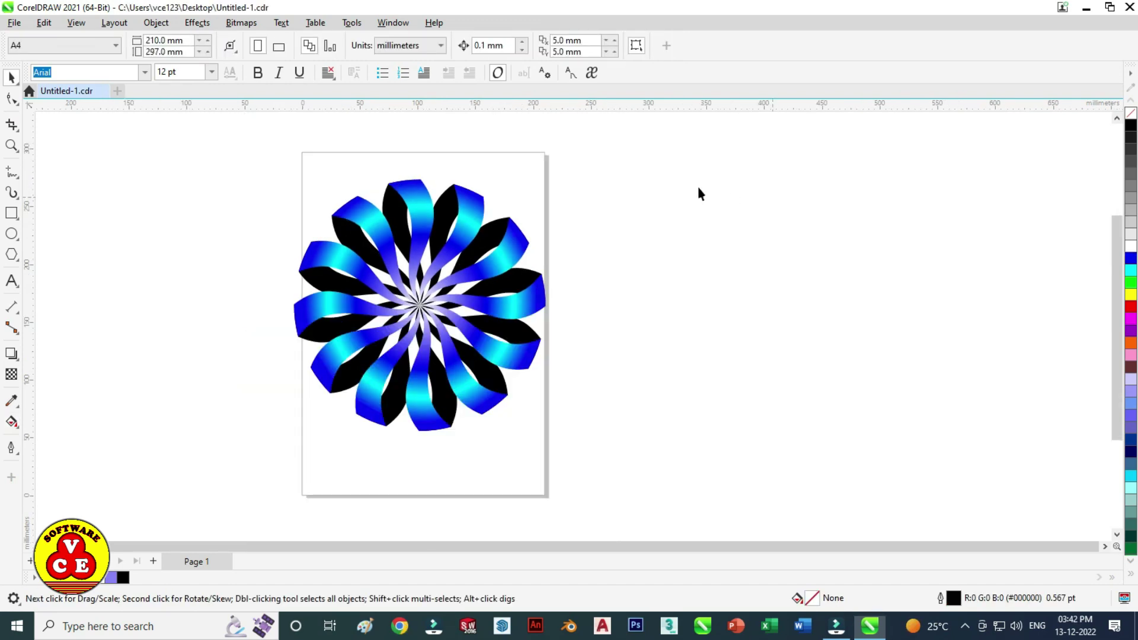
# Shrink both swirls together to about 131 mm wide in the page's upper half, and add a vertically mirrored copy about 73 mm high directly below.
pyautogui.moveTo(518, 389); pyautogui.dragTo(672, 477)
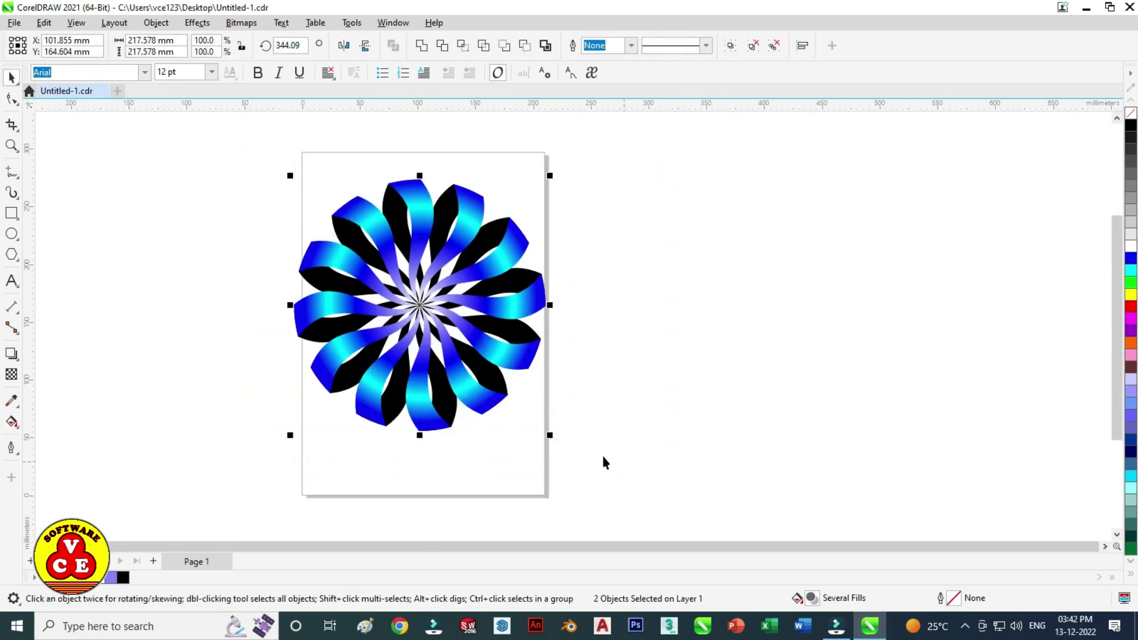
pyautogui.moveTo(536, 430); pyautogui.dragTo(435, 326)
pyautogui.moveTo(375, 251); pyautogui.dragTo(427, 251)
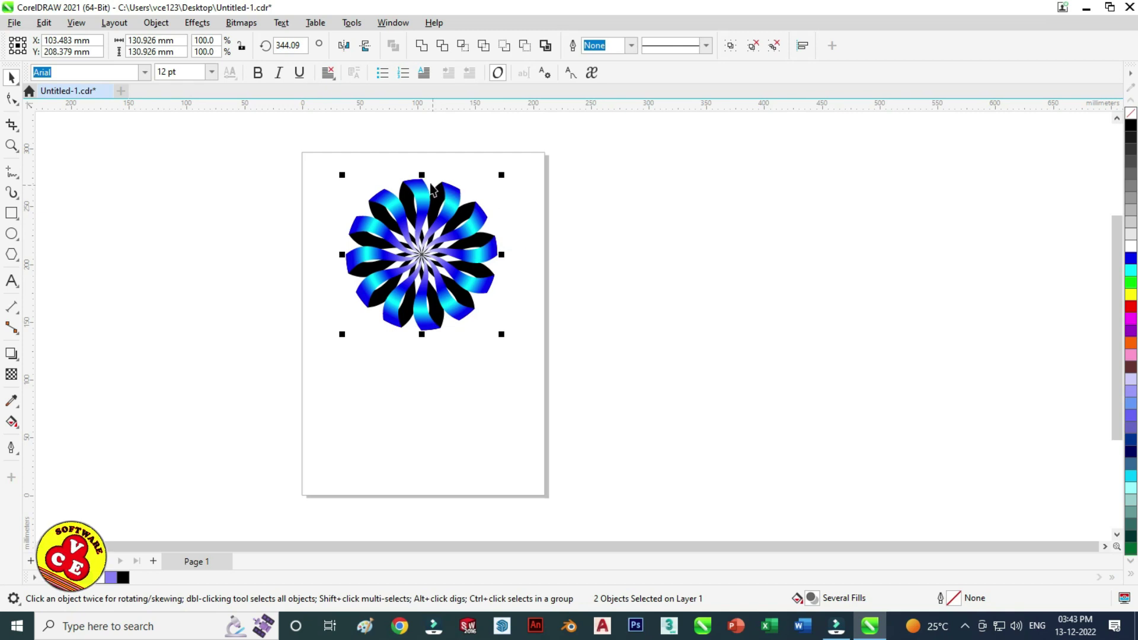
pyautogui.moveTo(422, 180); pyautogui.dragTo(424, 425)
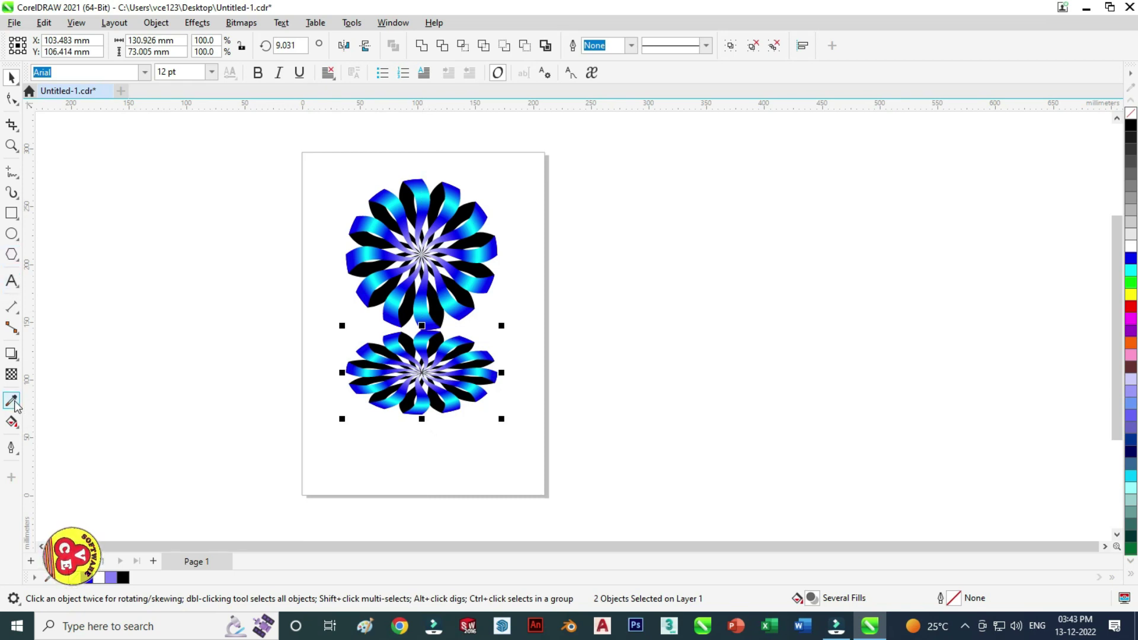
pyautogui.click(12, 426)
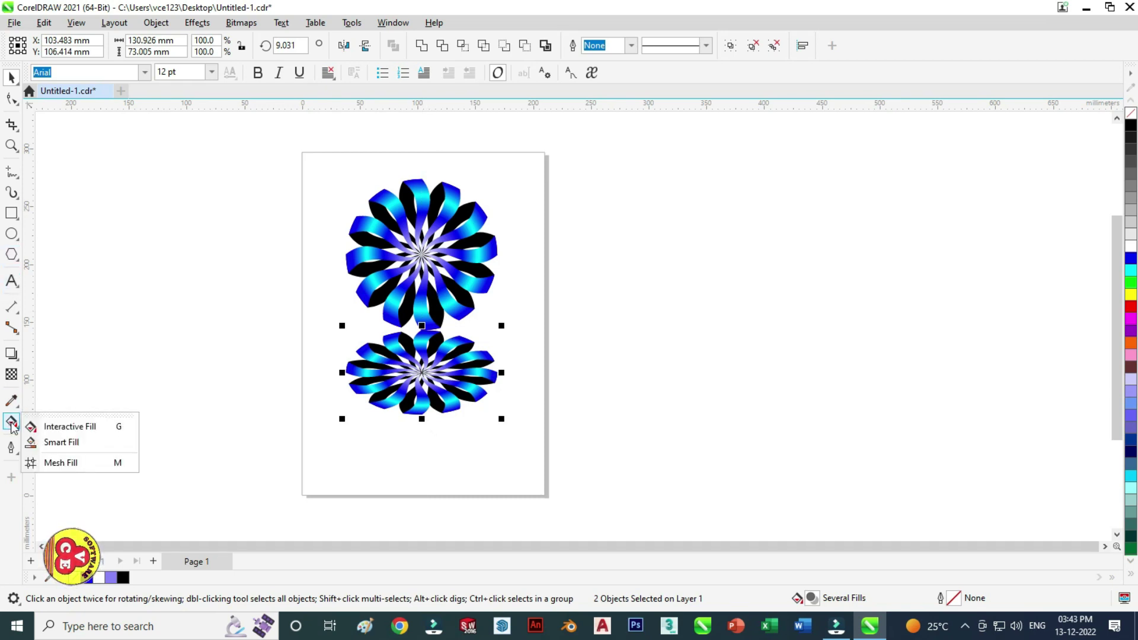
pyautogui.click(62, 442)
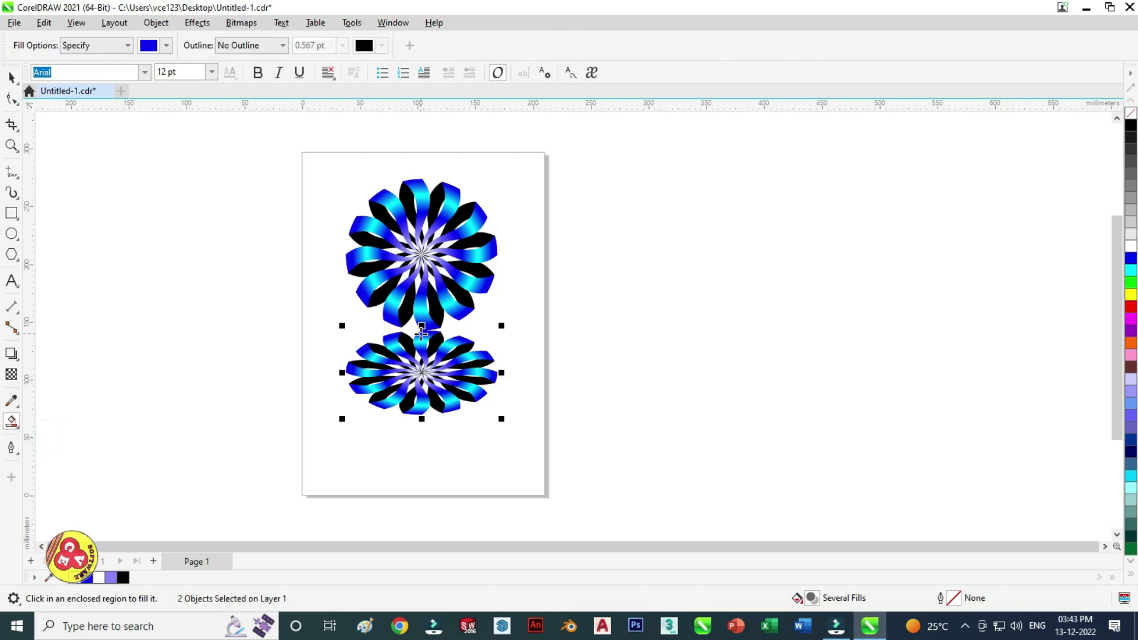
pyautogui.click(12, 421)
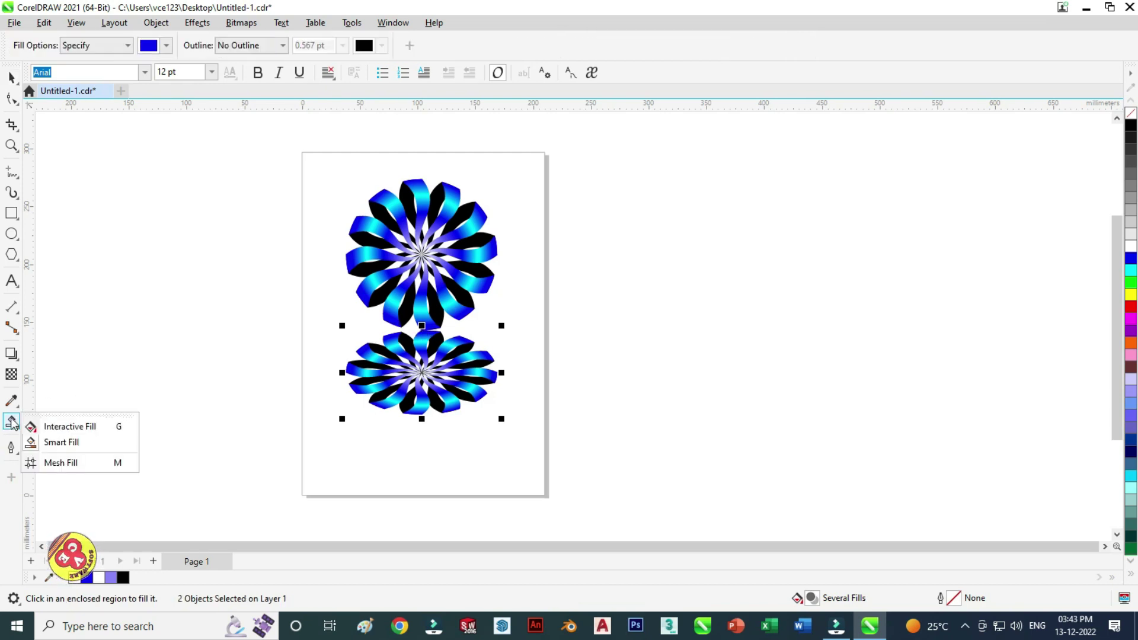
# Apply a linear fountain transparency to the mirrored copy, running straight down from its top edge and fading out fully just above its lower edge.
pyautogui.click(12, 374)
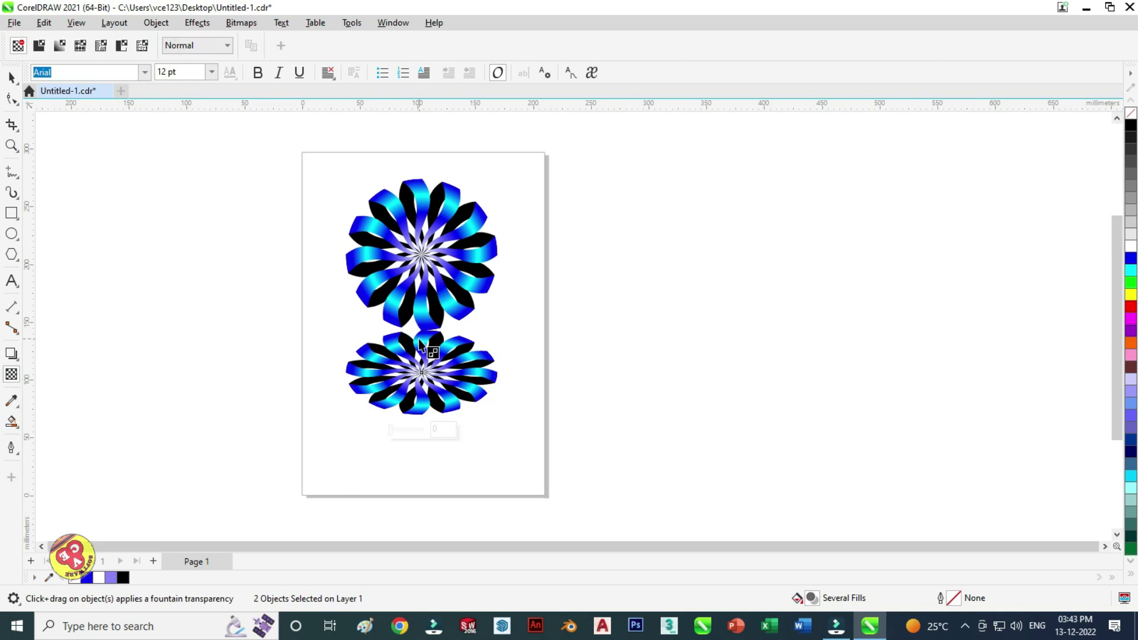
pyautogui.moveTo(420, 330); pyautogui.dragTo(412, 415)
pyautogui.click(421, 415)
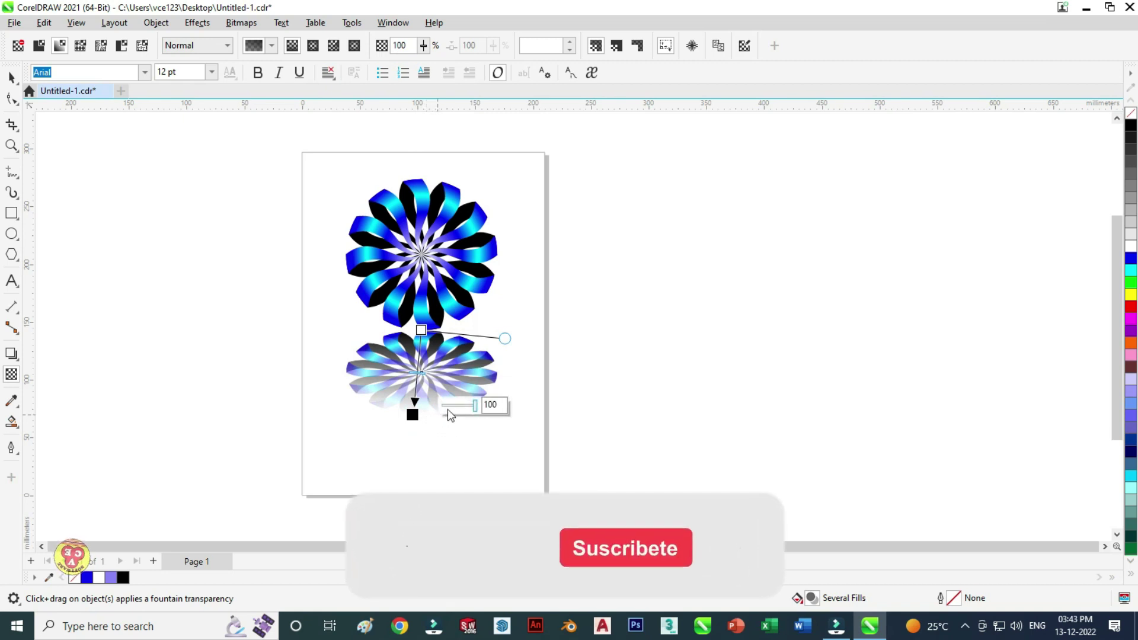
pyautogui.moveTo(412, 414); pyautogui.dragTo(421, 414)
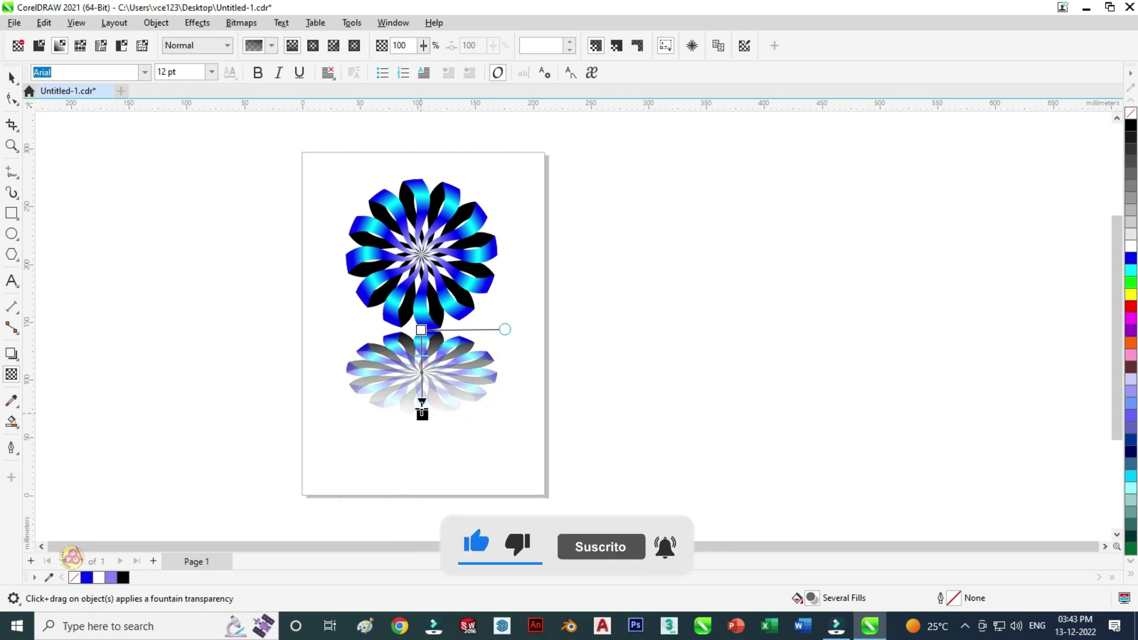
pyautogui.moveTo(422, 413); pyautogui.dragTo(417, 395)
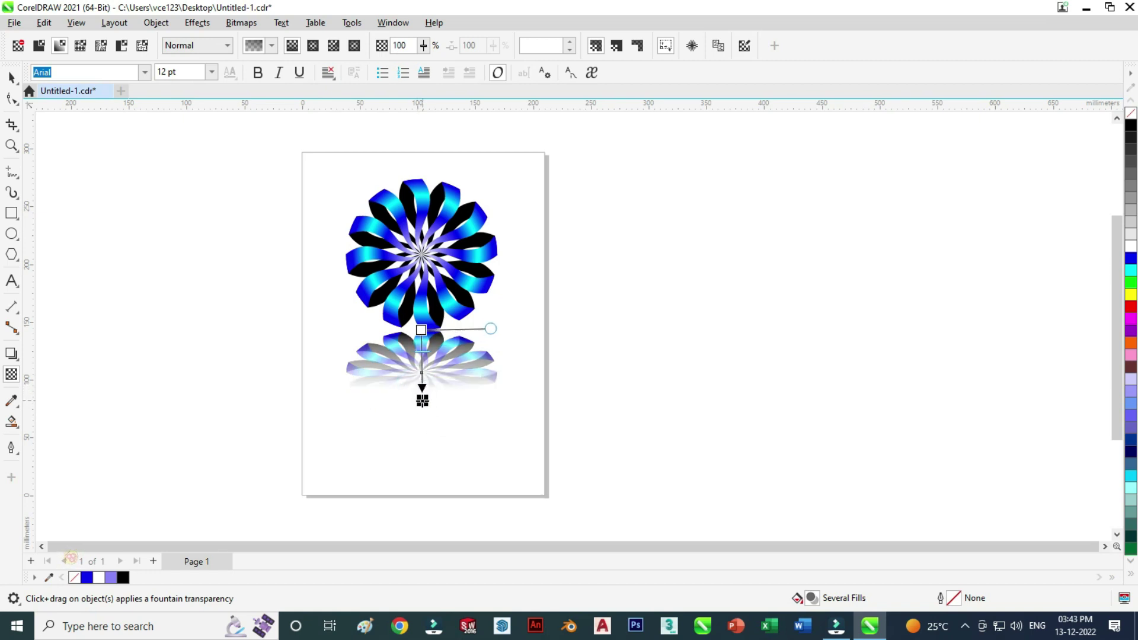
pyautogui.moveTo(421, 401); pyautogui.dragTo(422, 401)
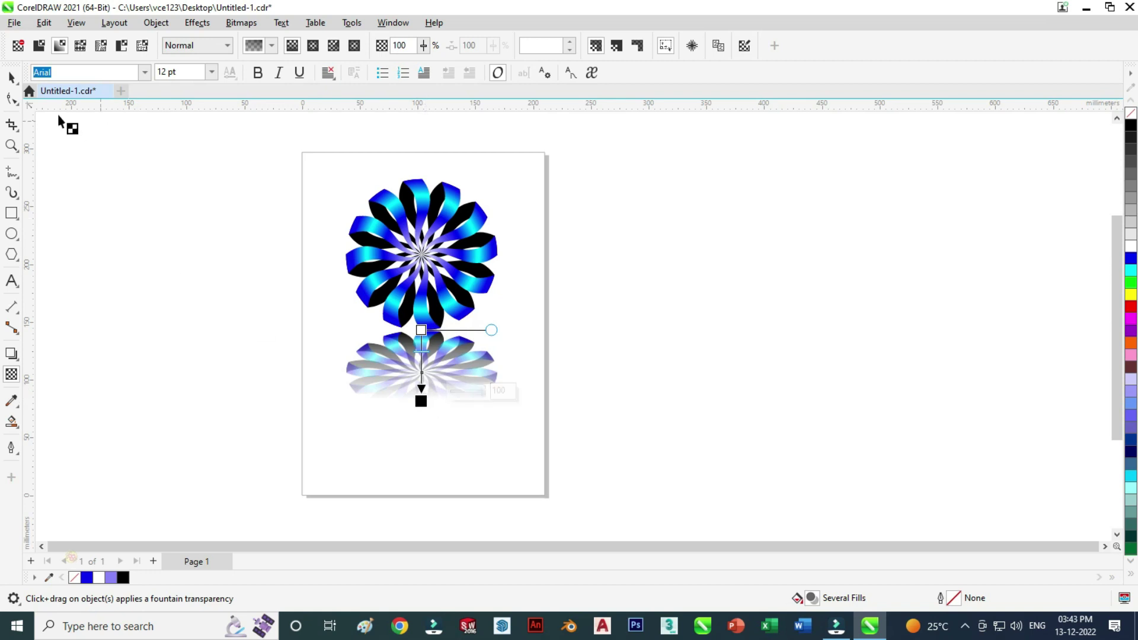
# Draw a rectangle about 188 × 233 mm around the flower and its reflection, and fill it with dark brown (#663333).
pyautogui.click(12, 213)
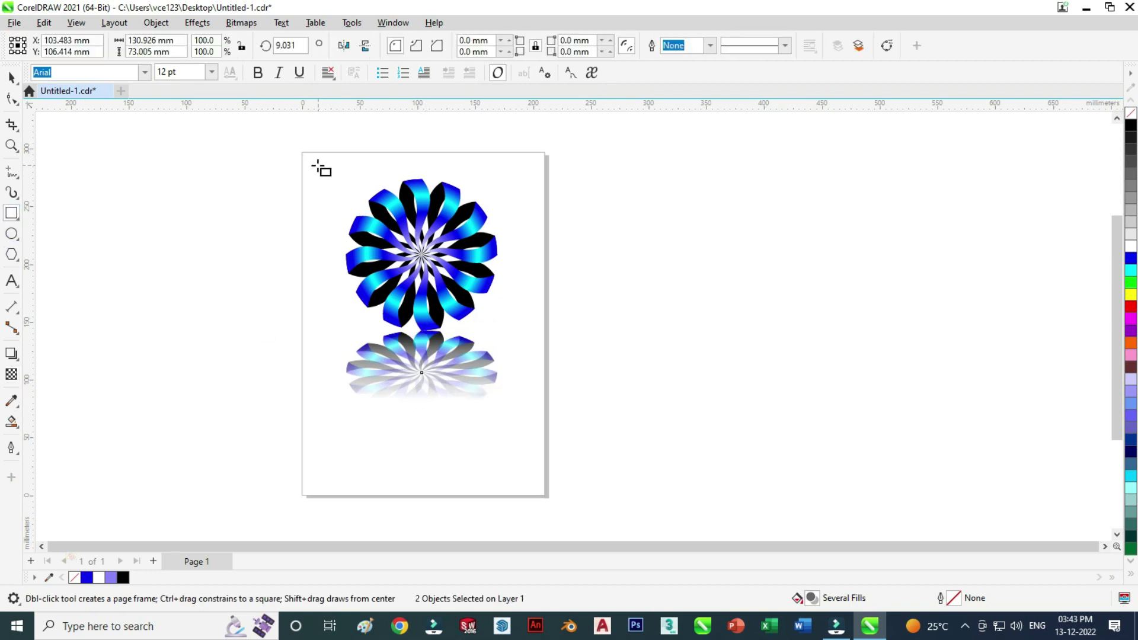
pyautogui.moveTo(318, 166); pyautogui.dragTo(535, 434)
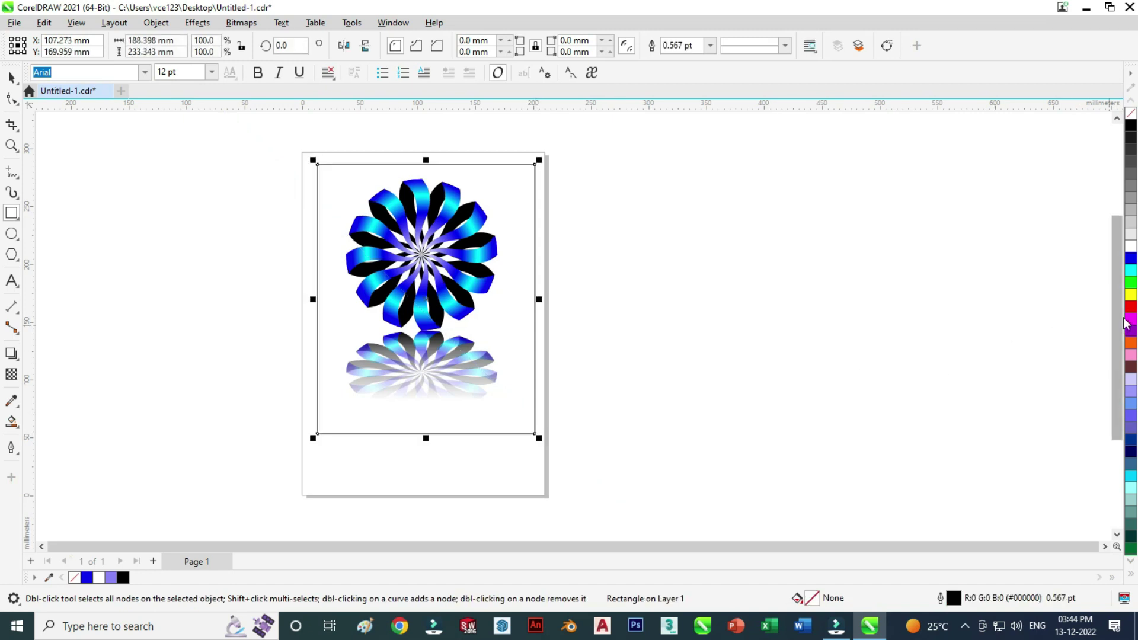
pyautogui.click(1130, 365)
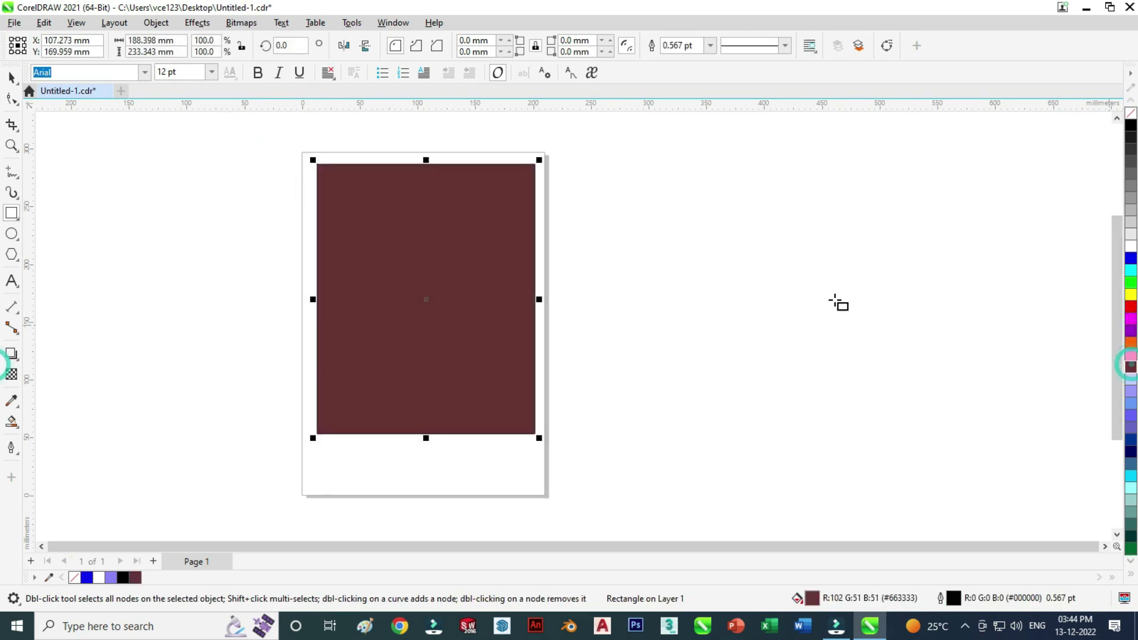
# Send the dark brown rectangle behind the flower and its reflection, and deselect it.
pyautogui.click(12, 77)
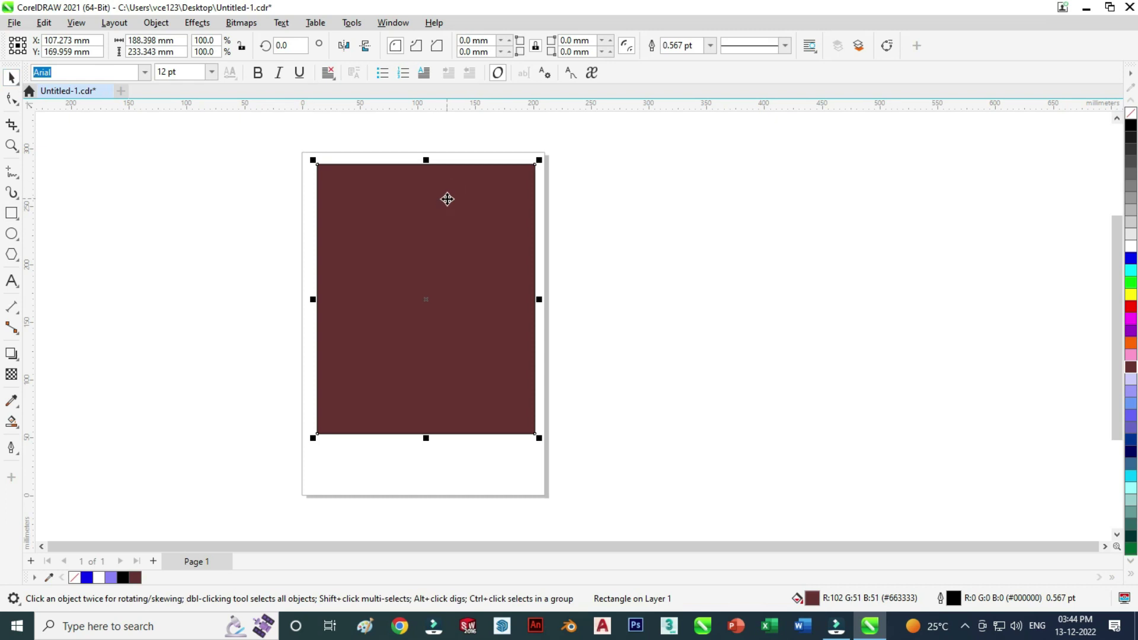
pyautogui.rightClick(447, 199)
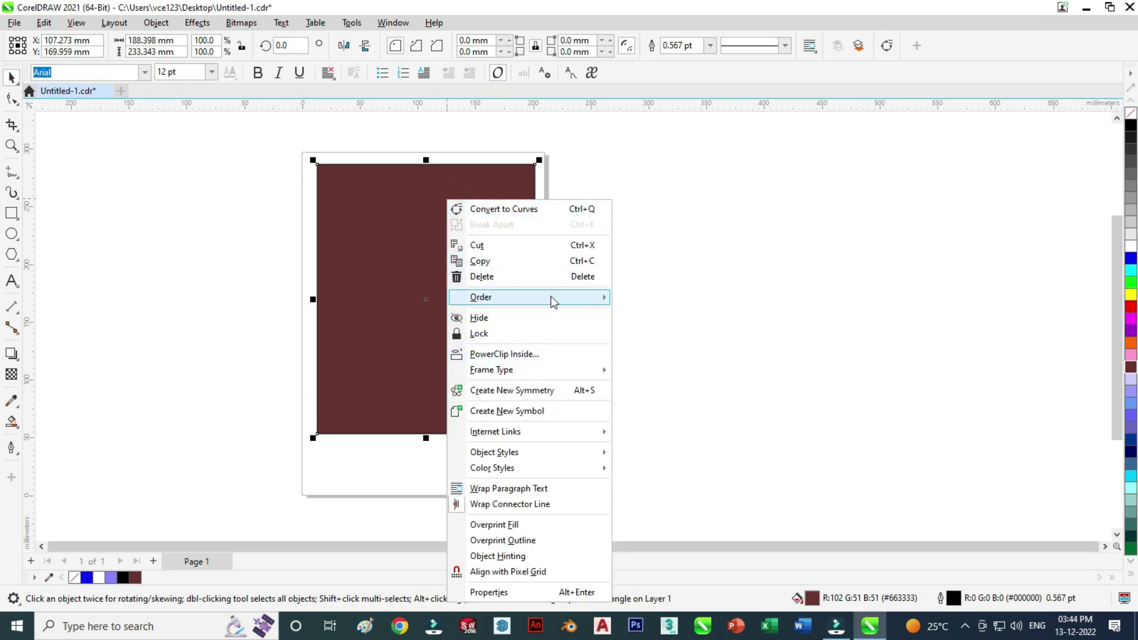
pyautogui.moveTo(550, 296)
pyautogui.click(656, 314)
pyautogui.click(646, 270)
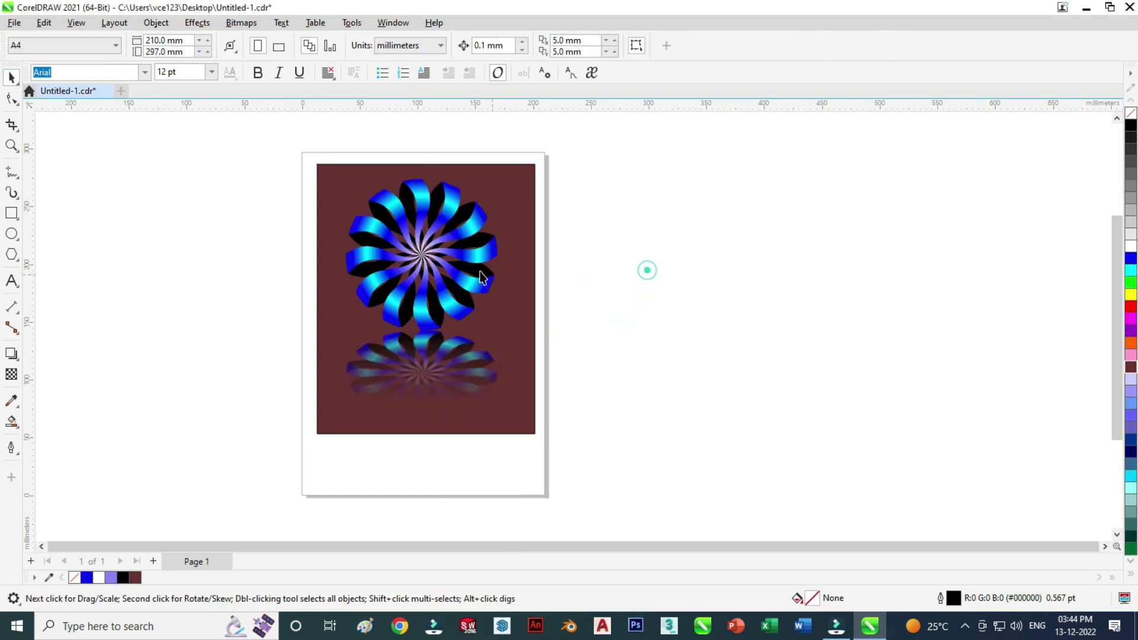
pyautogui.scroll(2, 413, 282)
pyautogui.scroll(1, 413, 282)
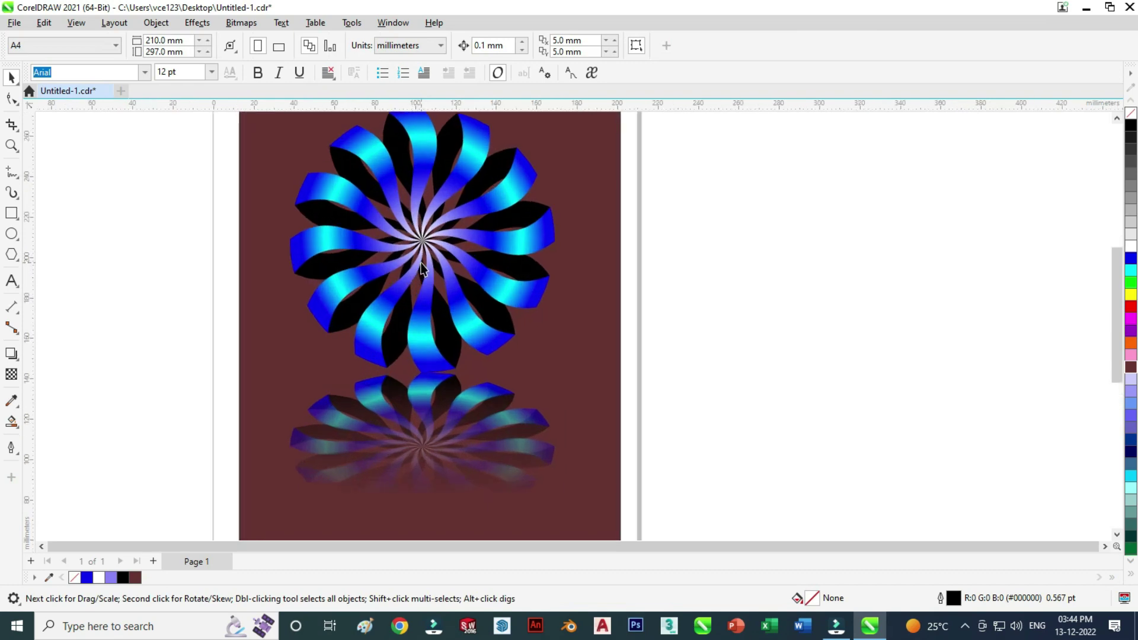